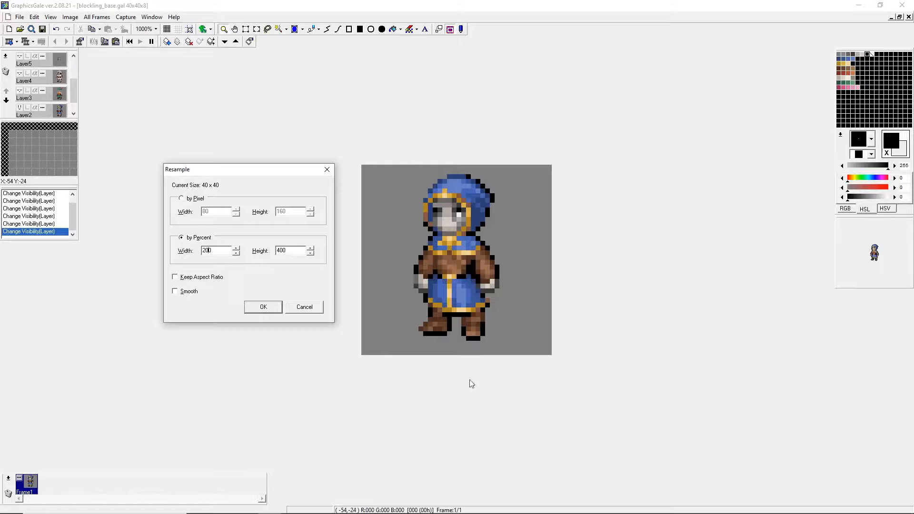
- Resample the 40x40 character sprite to 400 percent in width and height with the aspect ratio kept
click(175, 278)
double_click(206, 250)
text(400)
click(263, 307)
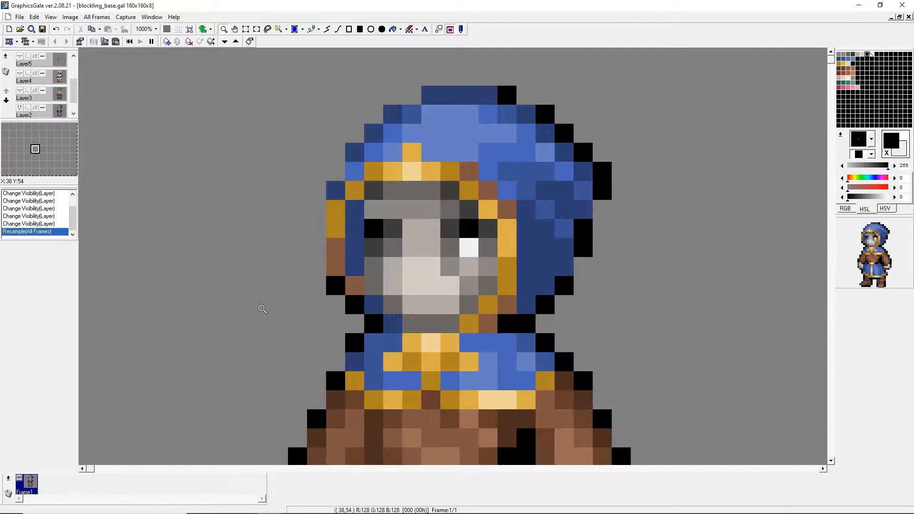
- Save the enlarged sprite as a PNG named blockling_base_big
click(156, 29)
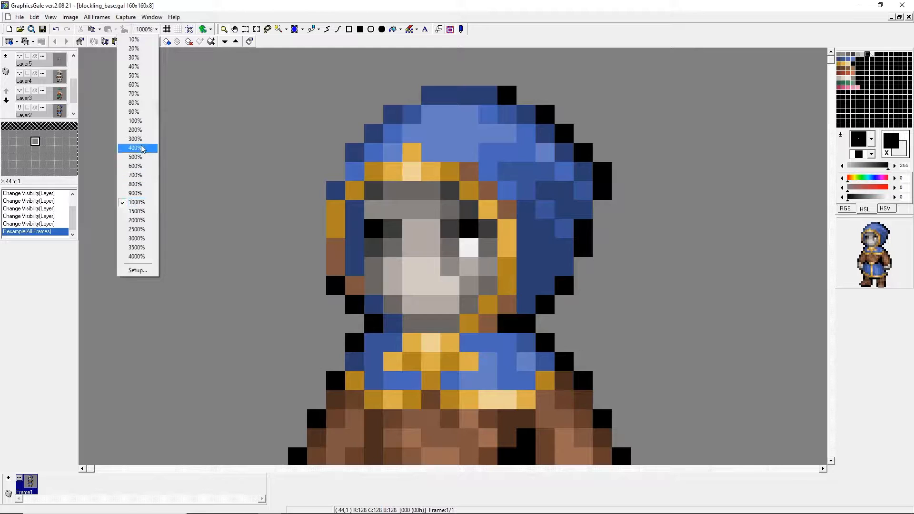
click(136, 157)
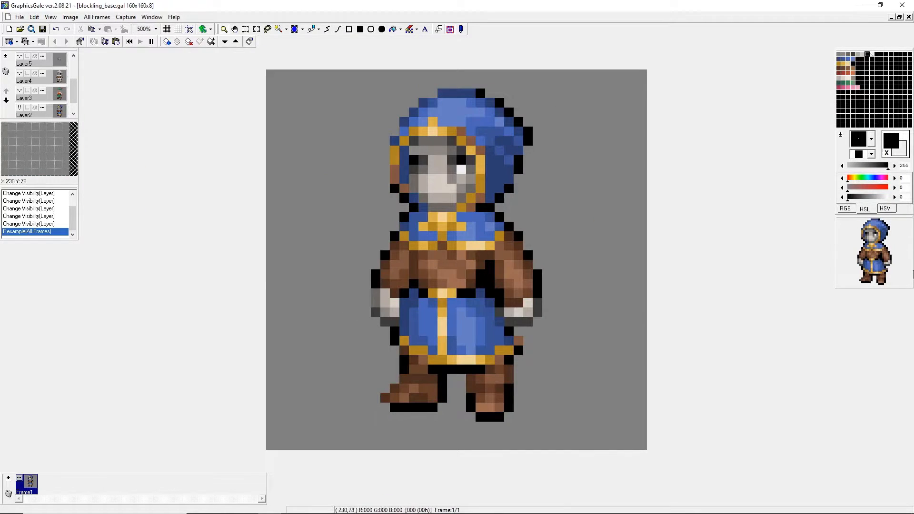
click(20, 17)
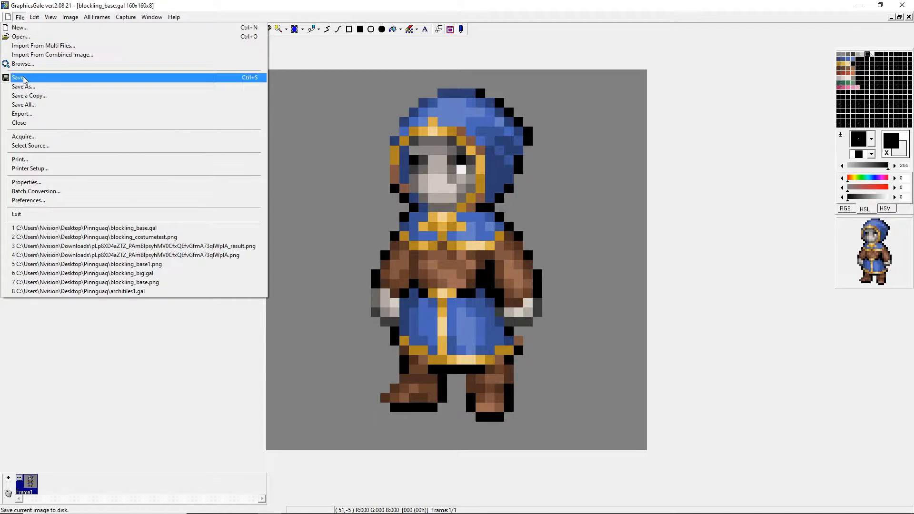
click(30, 86)
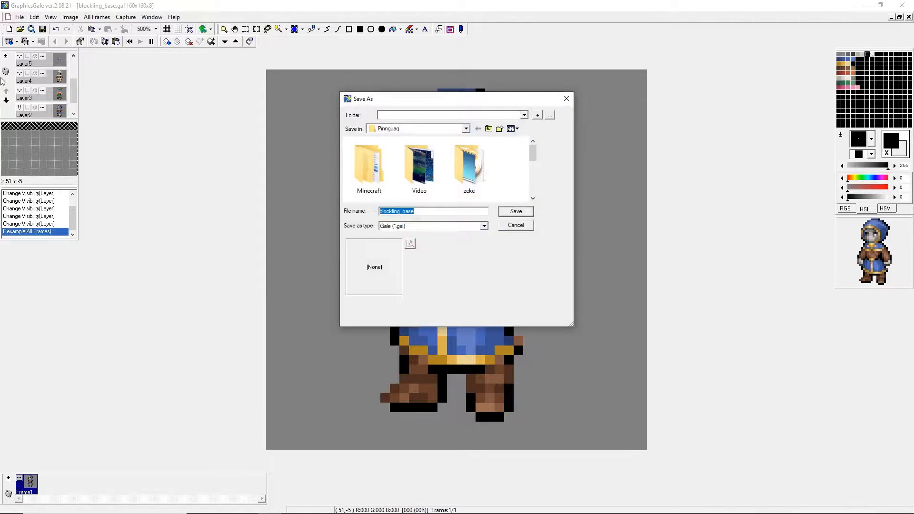
click(434, 213)
click(483, 225)
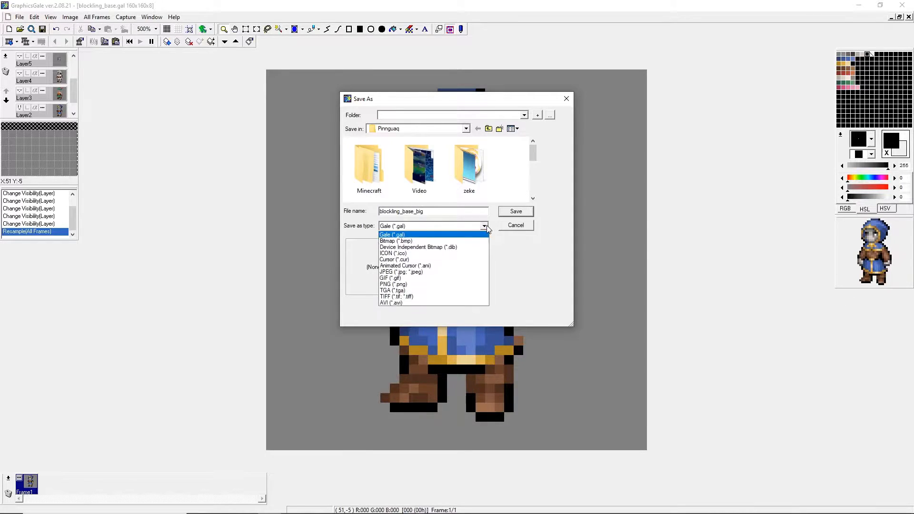
click(414, 285)
click(485, 252)
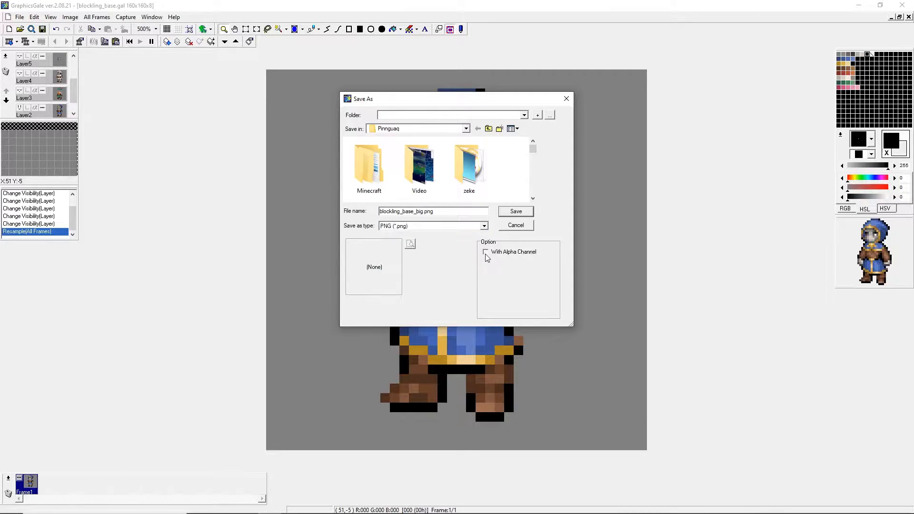
click(526, 215)
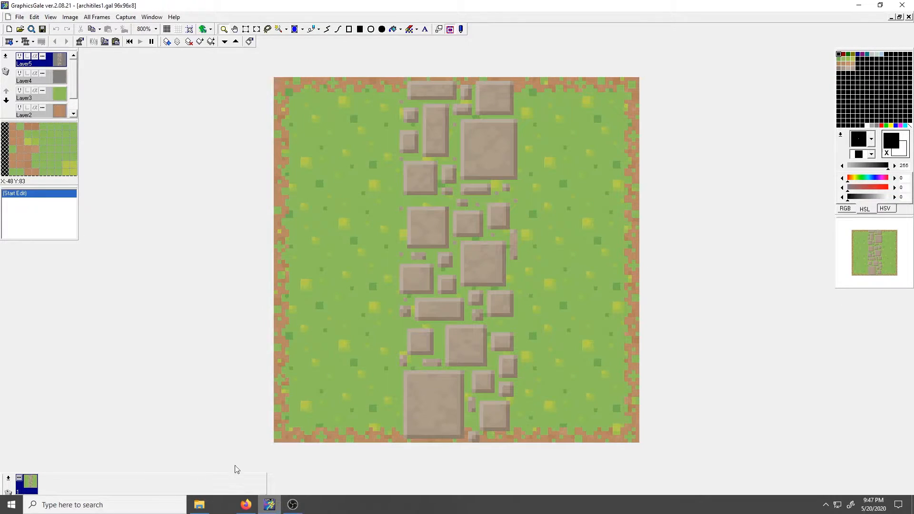
- Show the pixel grid over the stone path tile image and hide it again
click(167, 30)
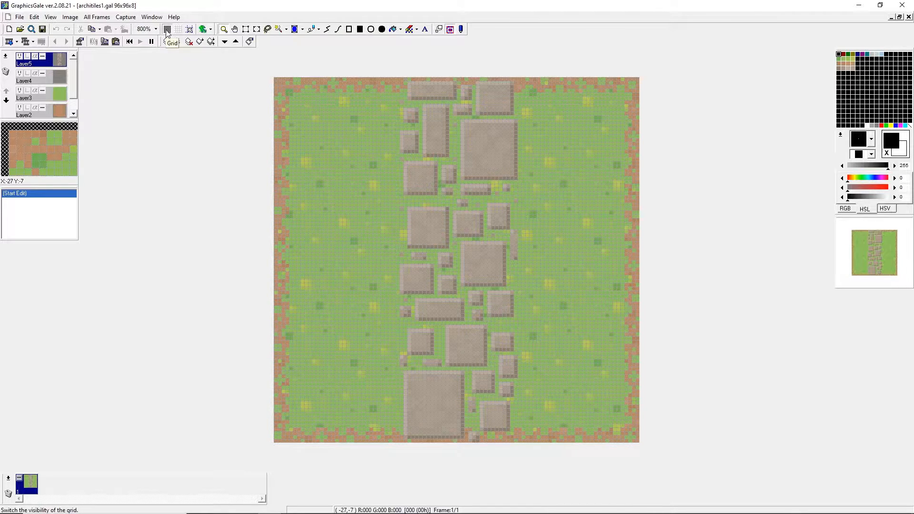
click(166, 30)
click(167, 31)
click(167, 31)
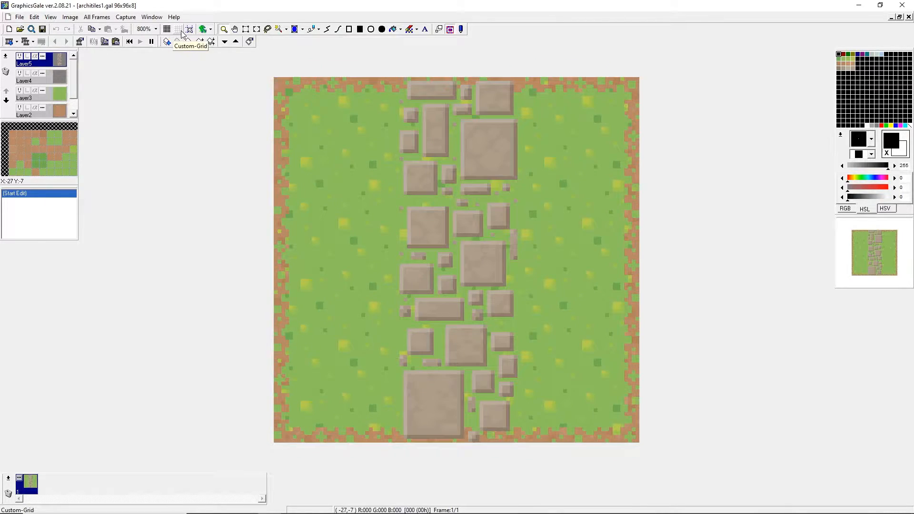
- Overlay a 32x32 custom grid on the stone path tile image
click(182, 32)
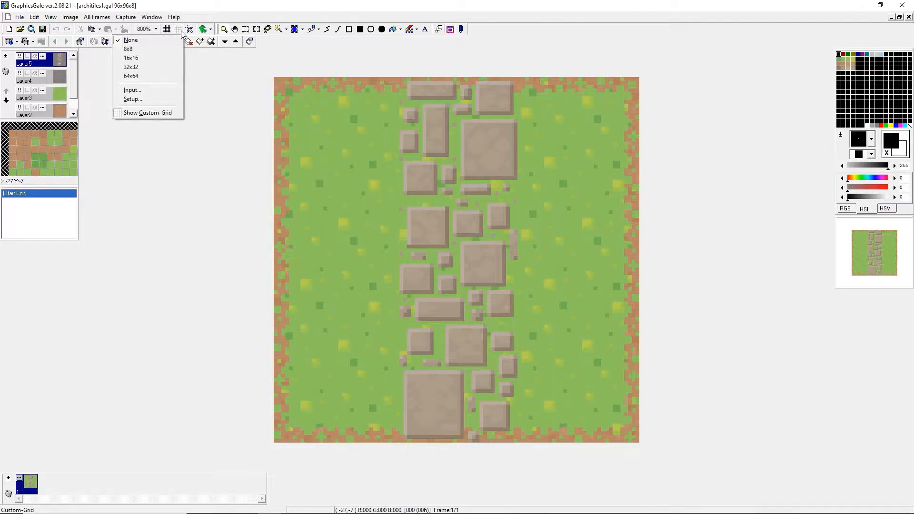
click(146, 69)
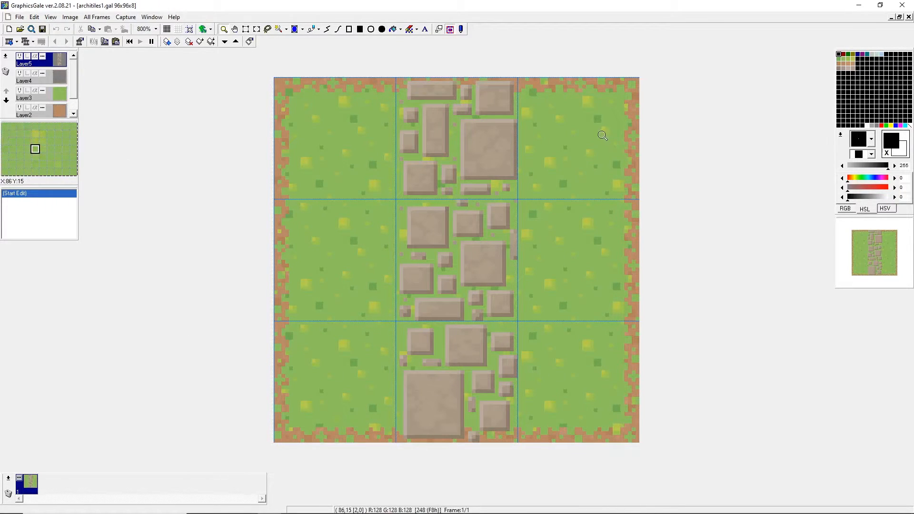
right_click(182, 34)
click(177, 32)
click(166, 30)
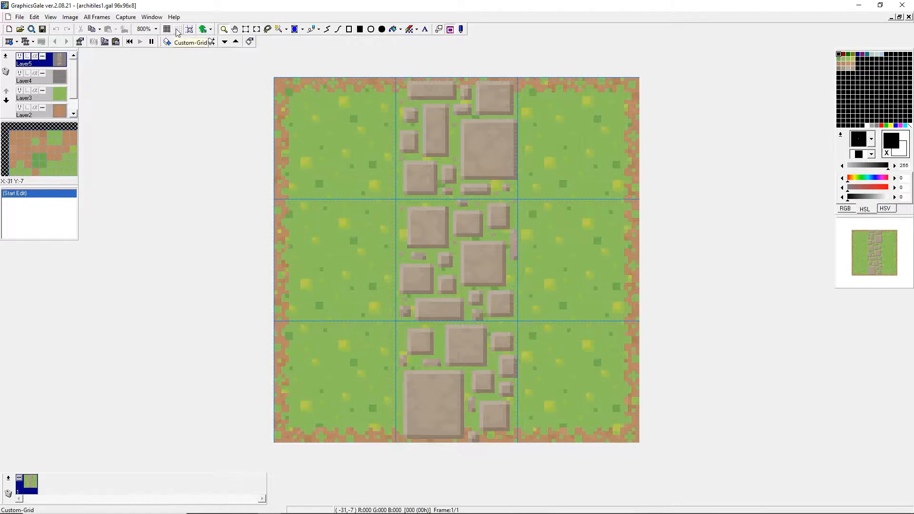
- Add a 40x40 custom grid preset with both axes visible and apply it to the tile image
right_click(182, 34)
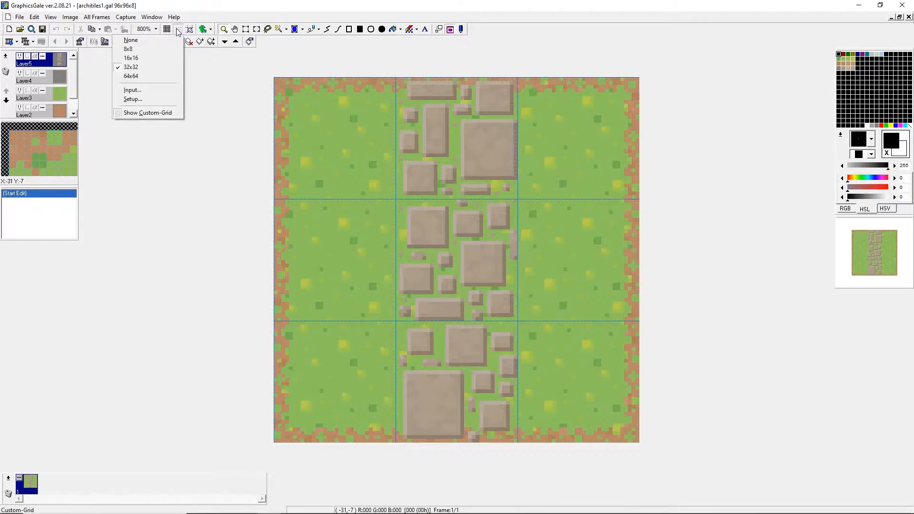
click(156, 100)
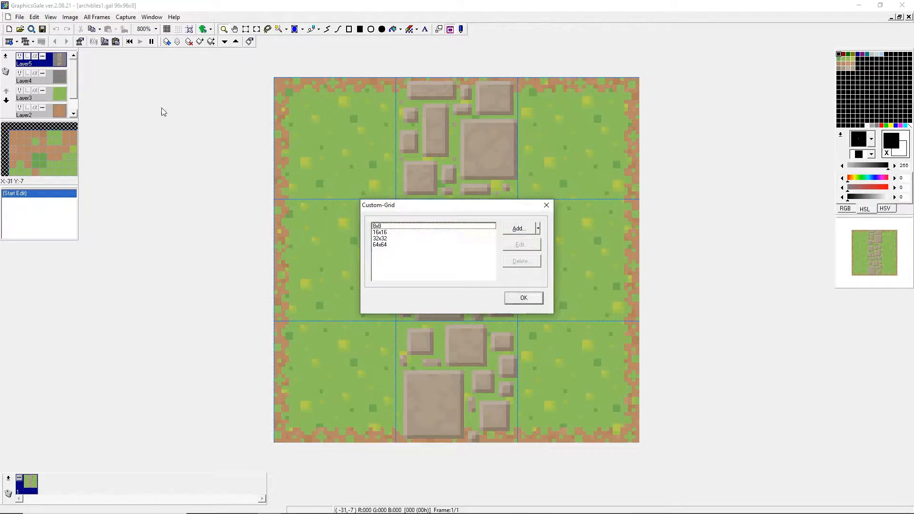
click(519, 229)
click(408, 251)
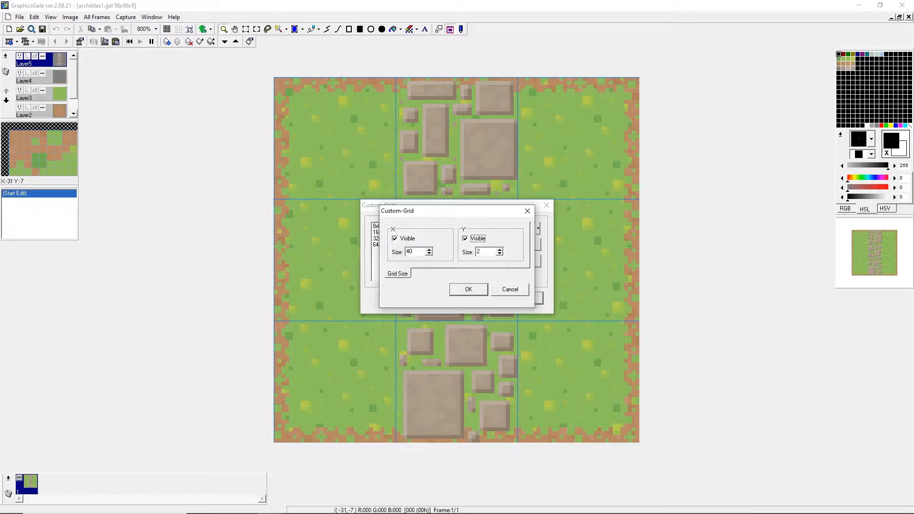
key(Tab)
click(469, 290)
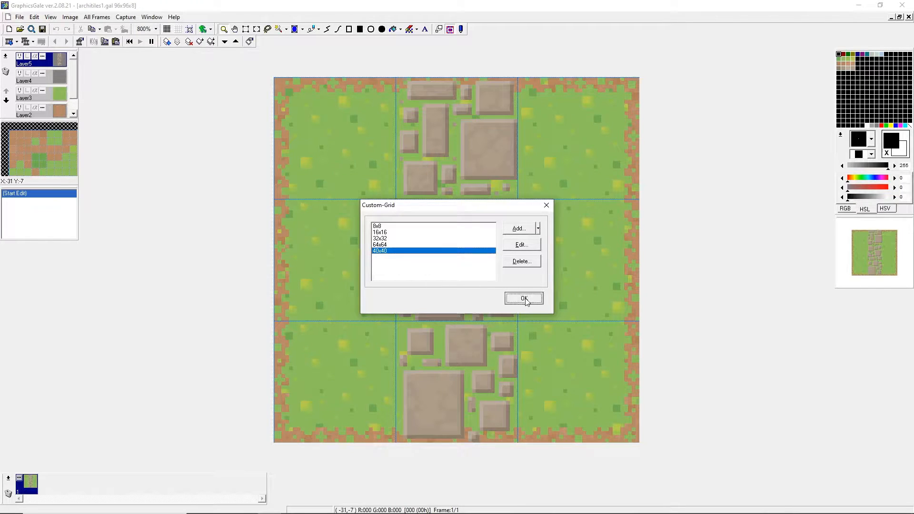
click(523, 298)
click(181, 31)
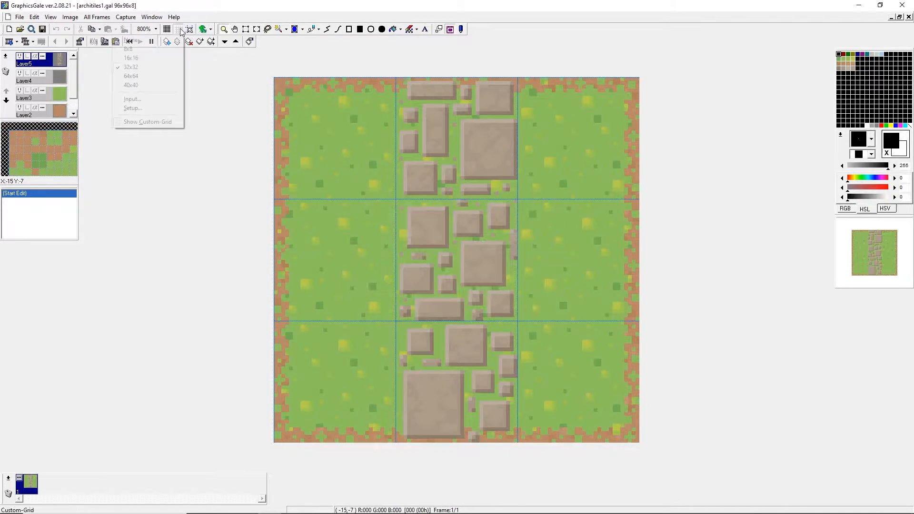
click(146, 90)
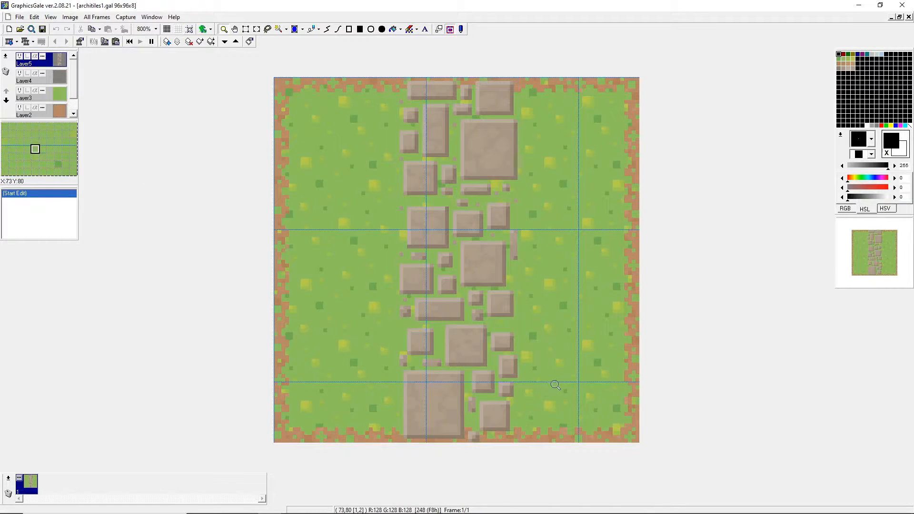
click(179, 31)
click(176, 30)
click(178, 30)
click(179, 29)
click(179, 30)
click(178, 30)
click(178, 30)
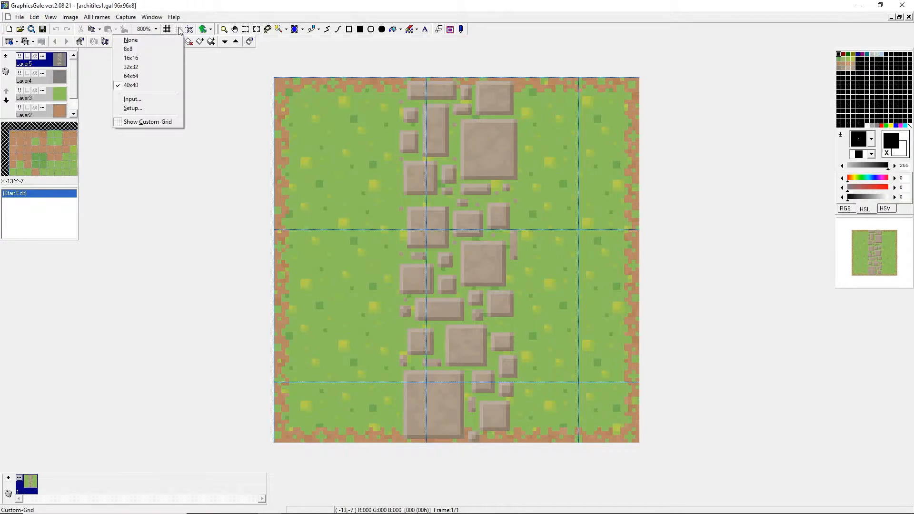
click(177, 32)
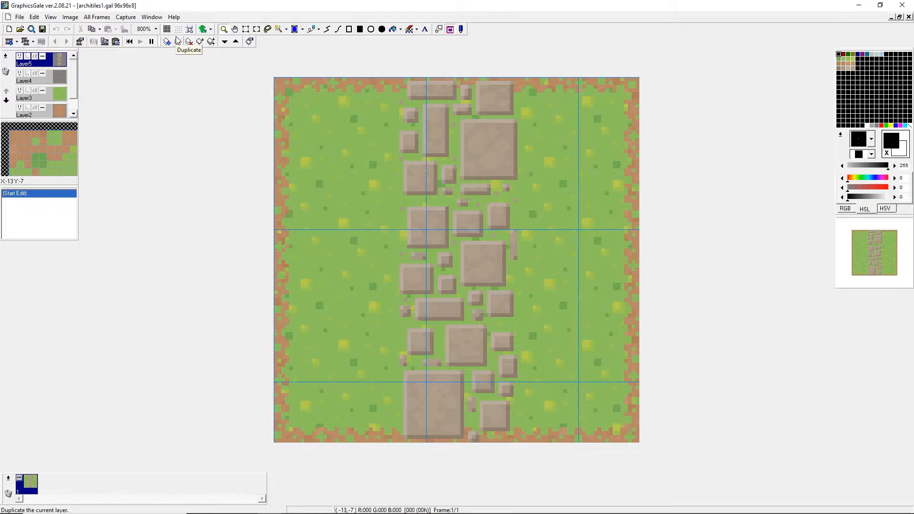
- Switch the tile image's custom grid to the 32x32 preset
click(179, 30)
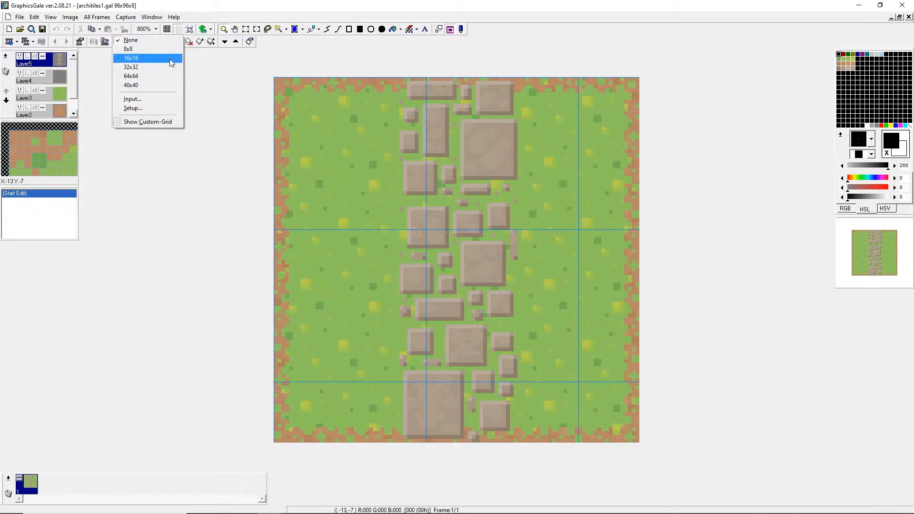
click(170, 68)
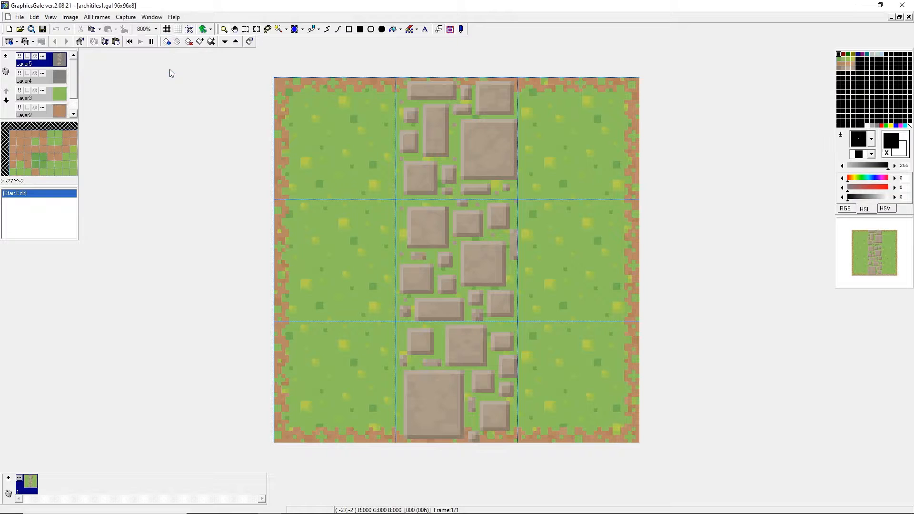
click(176, 31)
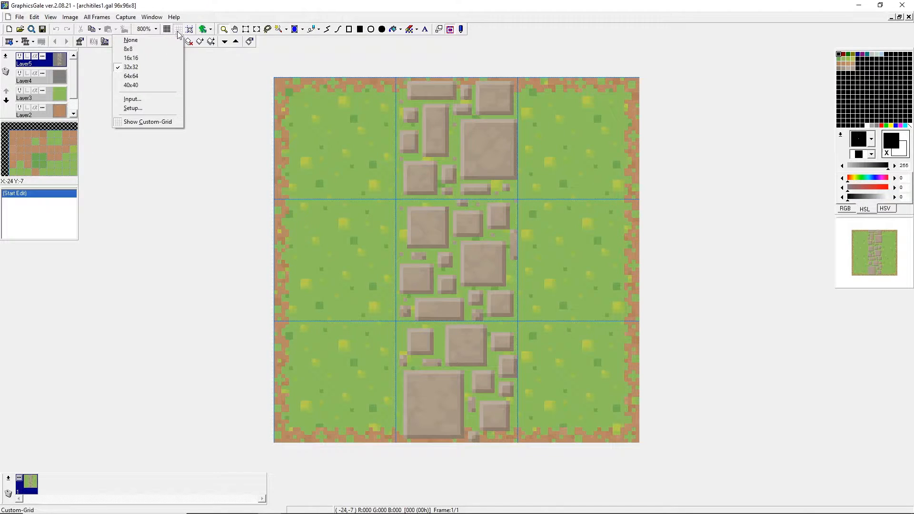
click(181, 32)
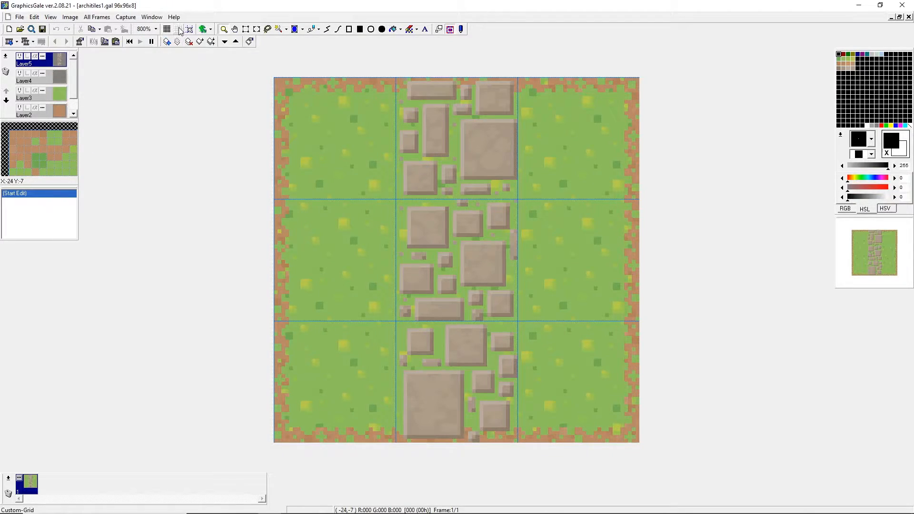
click(180, 31)
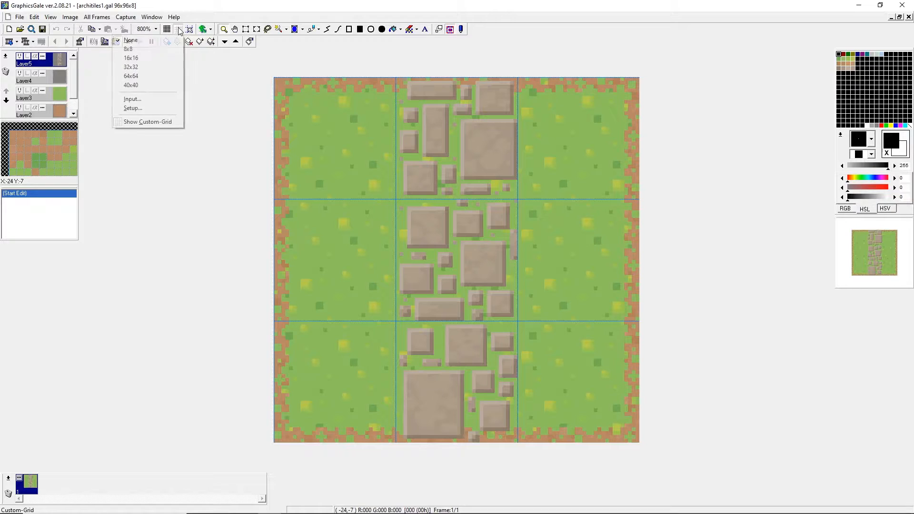
click(170, 124)
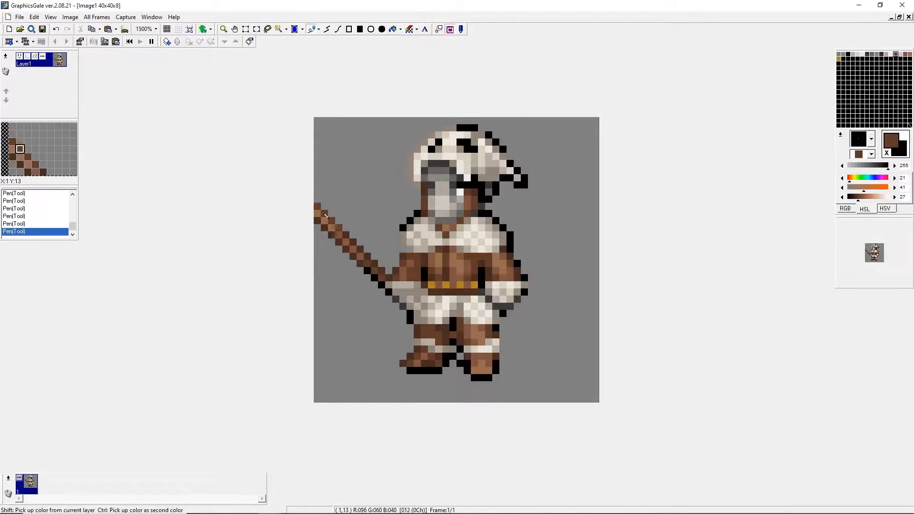
- Enlarge the spear-carrying character's canvas to 48x48 for all frames, keeping the image at the bottom centre
click(98, 17)
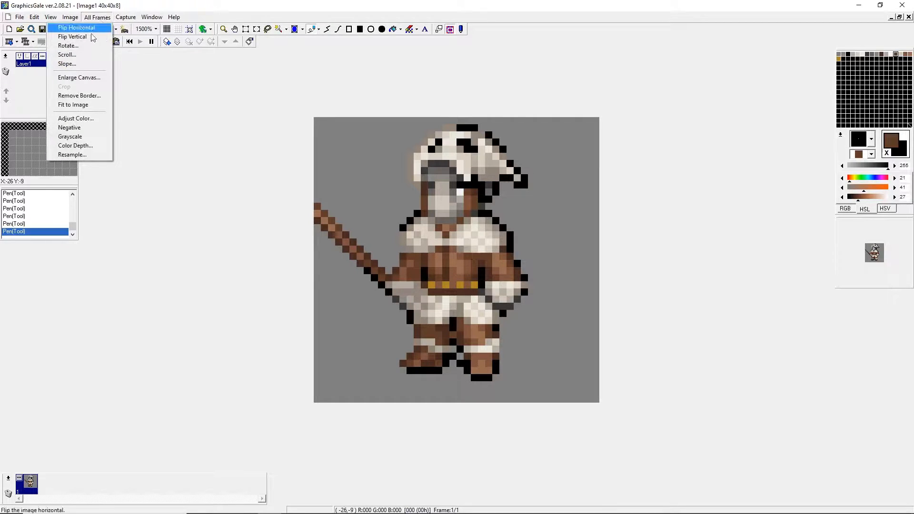
click(79, 77)
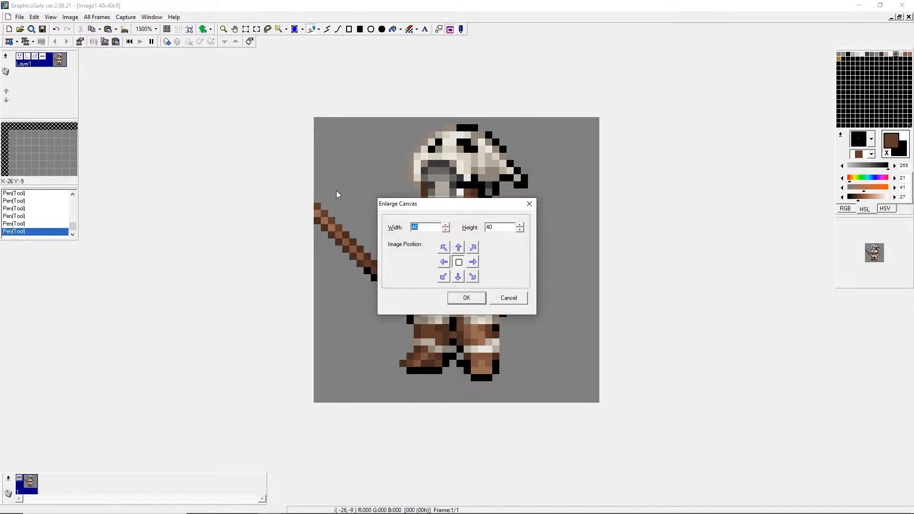
drag(419, 206, 179, 177)
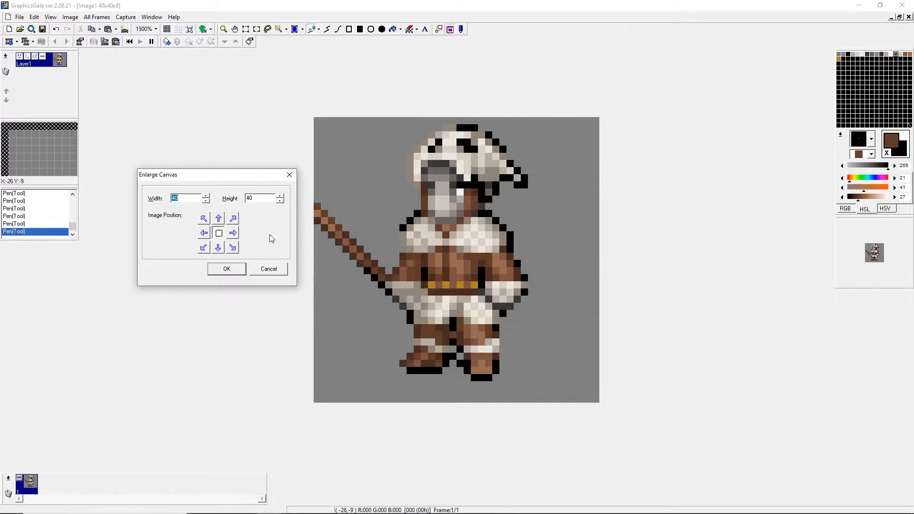
click(218, 248)
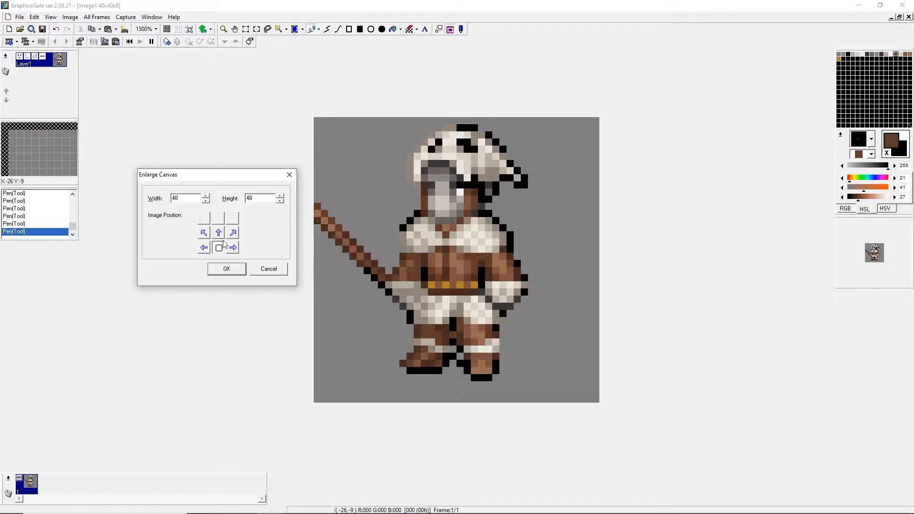
click(231, 270)
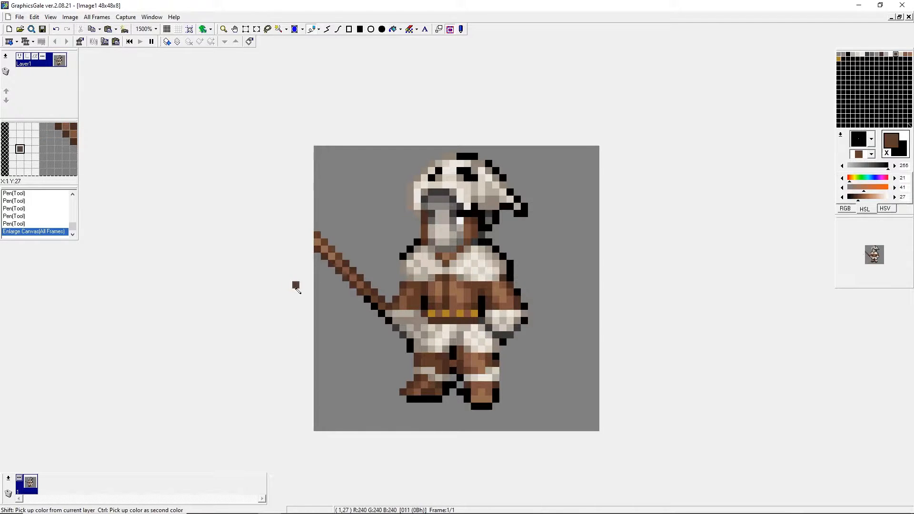
- Turn on the pixel grid and flood-fill the added canvas area with the gray picked from the sprite's background
click(168, 30)
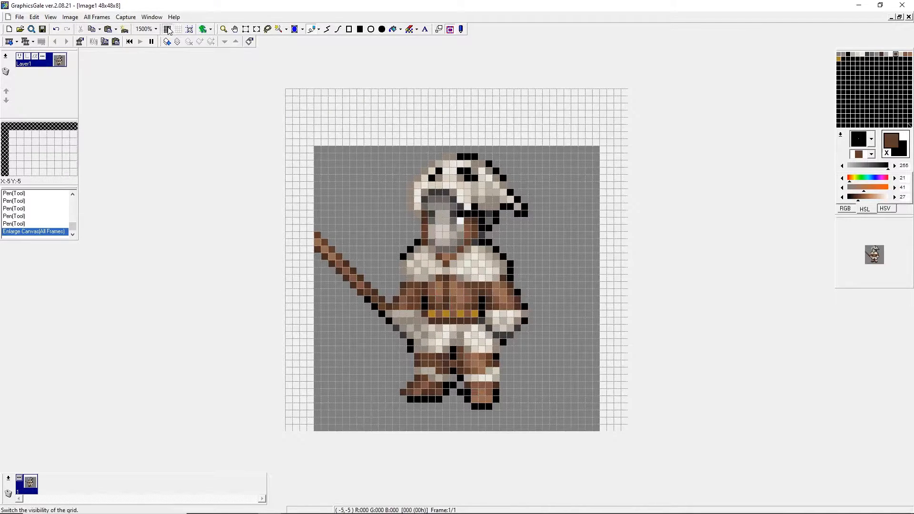
click(393, 29)
right_click(370, 213)
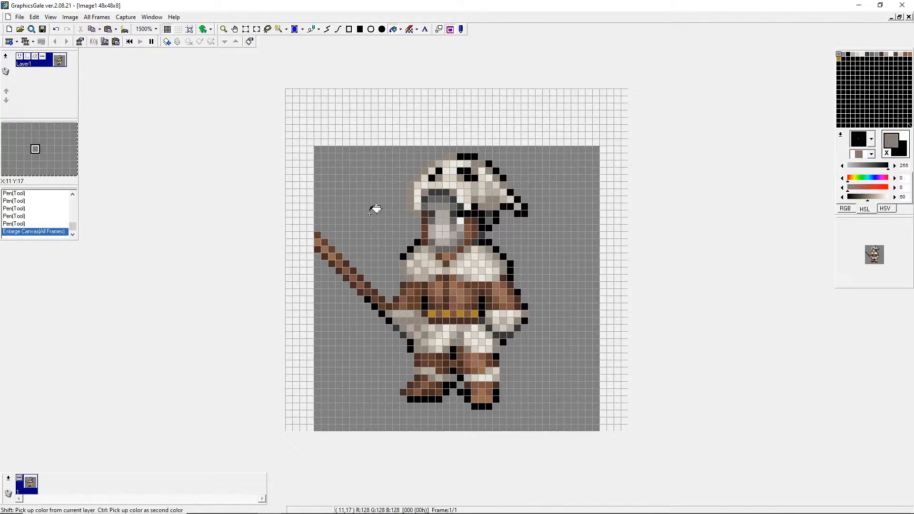
click(343, 116)
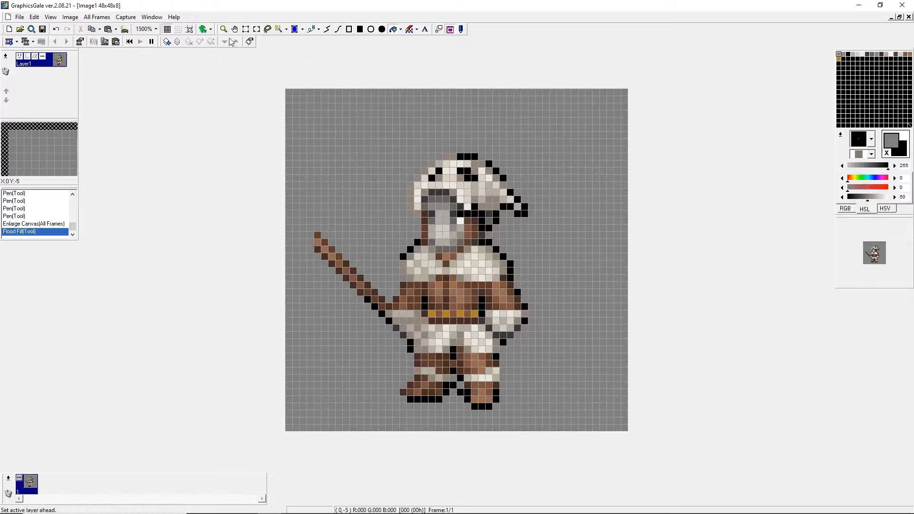
- Turn off the pixel grid and draw the spearhead's lower outline in black with the Pen tool, extending from the shaft's tip to the canvas edge
click(167, 30)
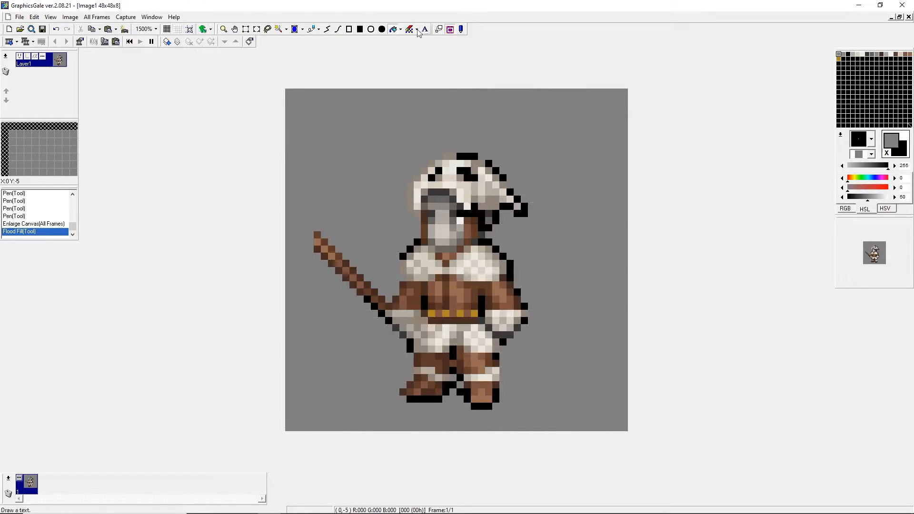
click(312, 30)
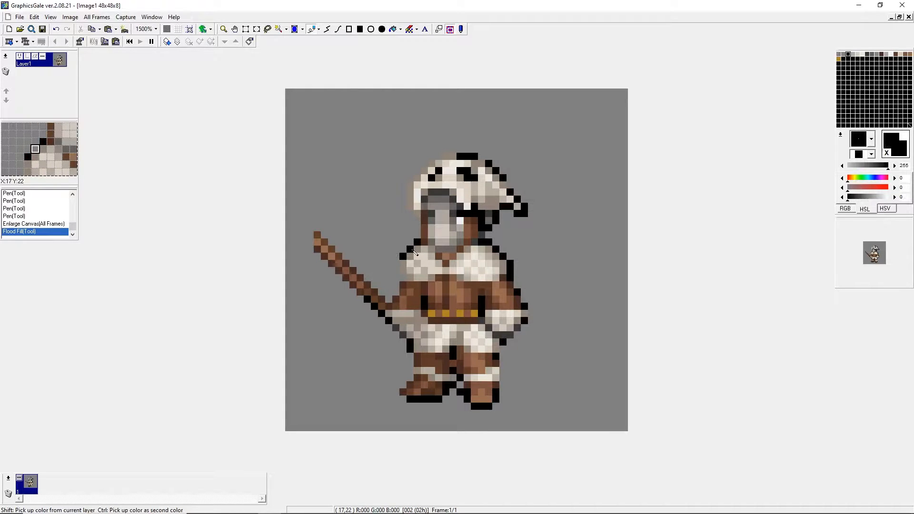
click(303, 235)
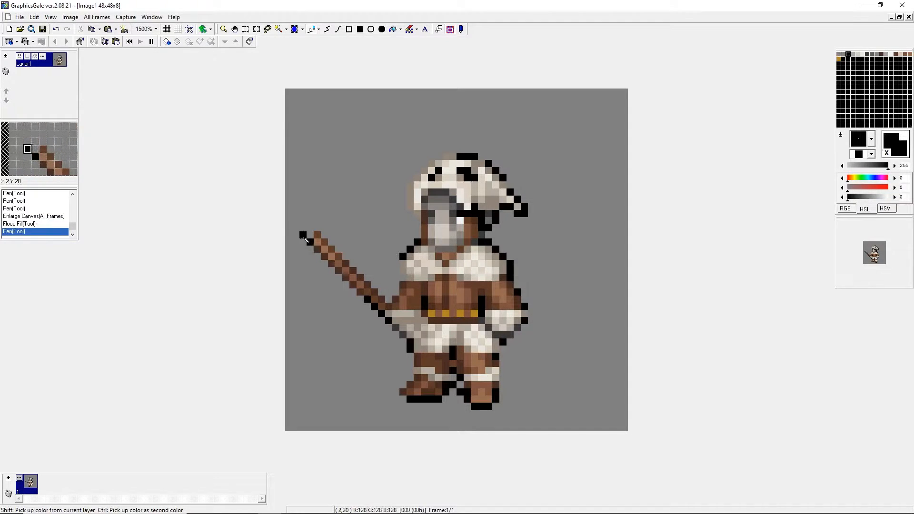
click(304, 243)
click(297, 235)
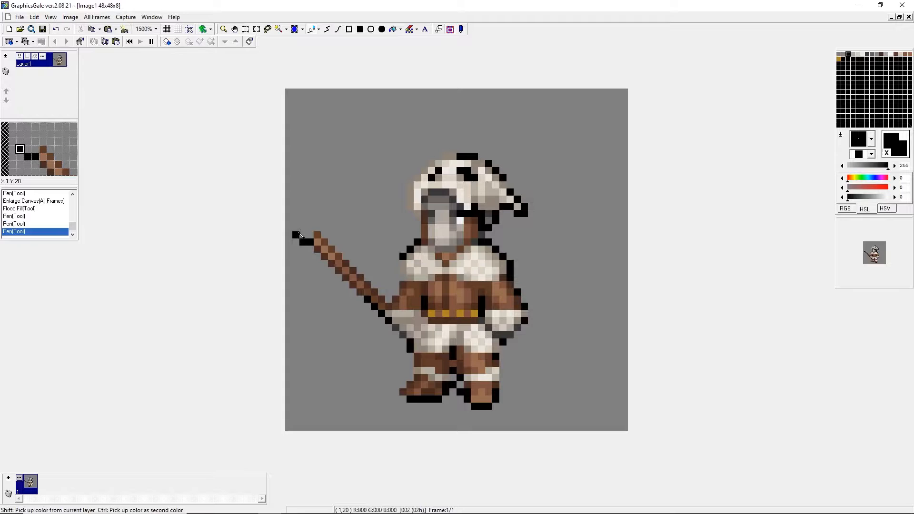
drag(289, 227, 288, 213)
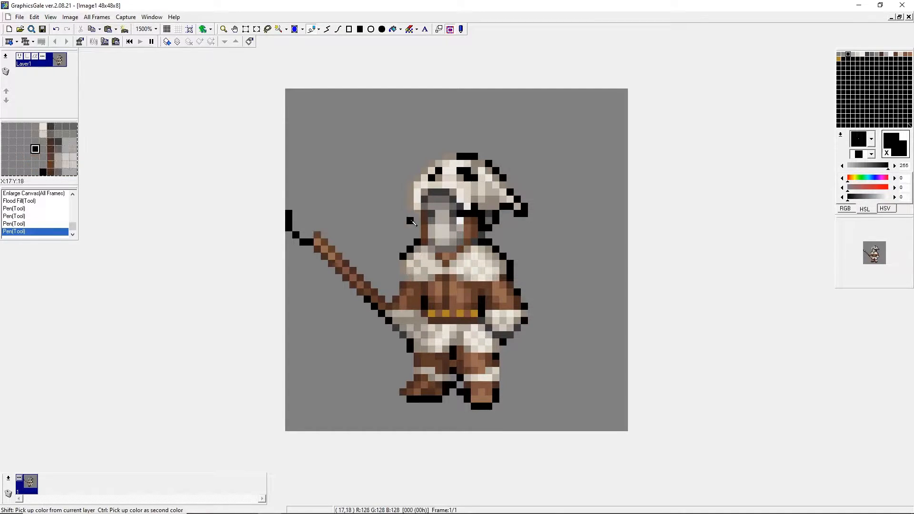
- Draw the spearhead's upper outline with the dark gray picked from the character's face
ctrl+click(441, 199)
right_click(318, 235)
drag(317, 233, 290, 214)
click(310, 221)
click(306, 216)
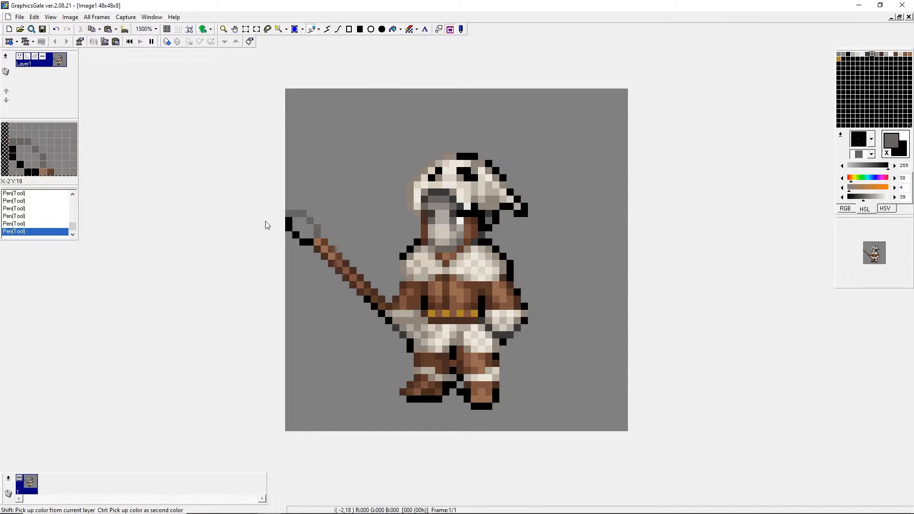
- Shade the inside of the spearhead with mid grays and light highlight pixels picked from the character's face
ctrl+click(438, 193)
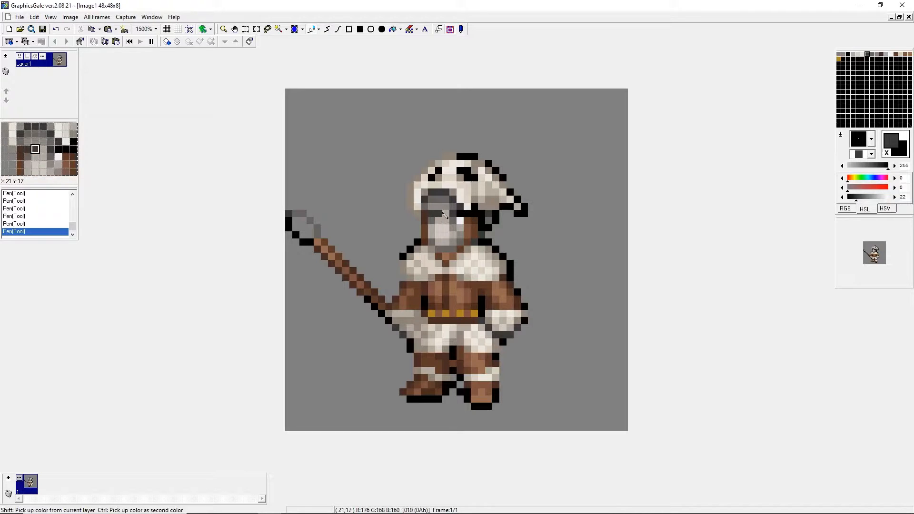
ctrl+click(299, 221)
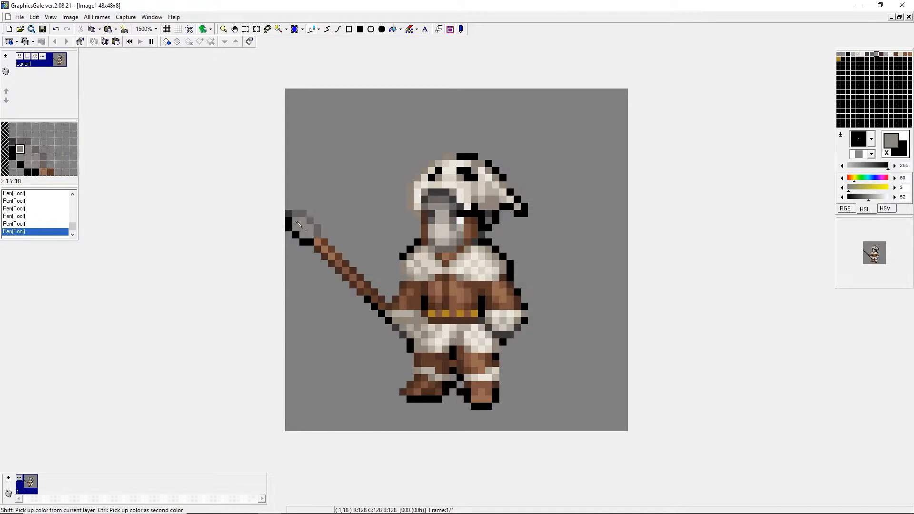
right_click(440, 221)
click(304, 221)
click(310, 228)
right_click(446, 233)
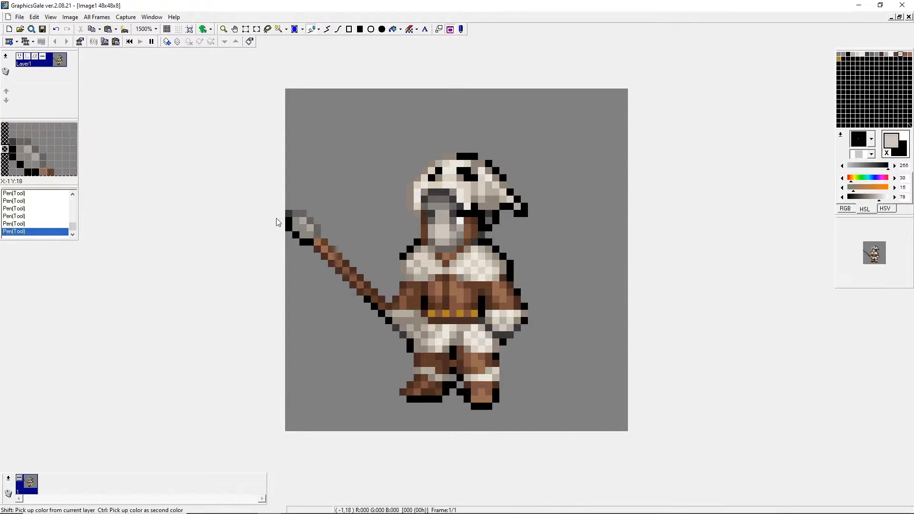
click(296, 221)
click(305, 229)
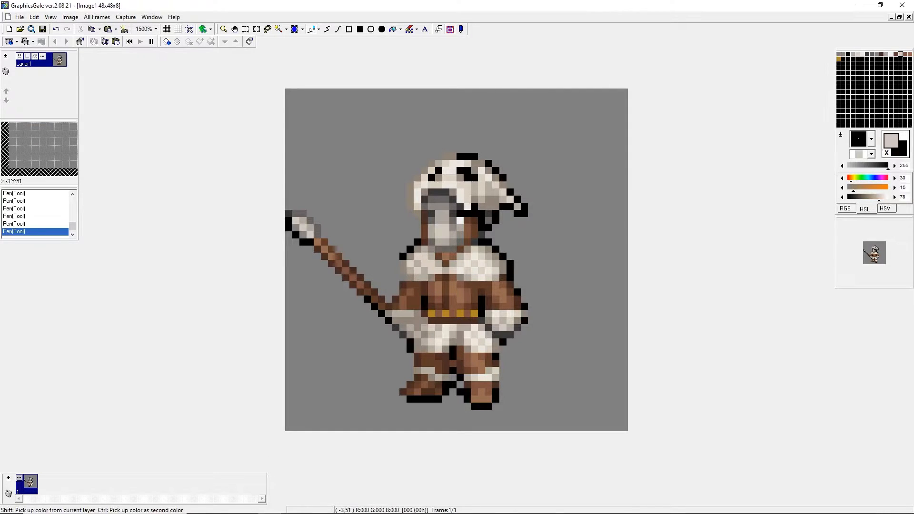
- Select the 38x40 area around the character and spear, and move it 4 pixels to the right
mouse_move(493, 502)
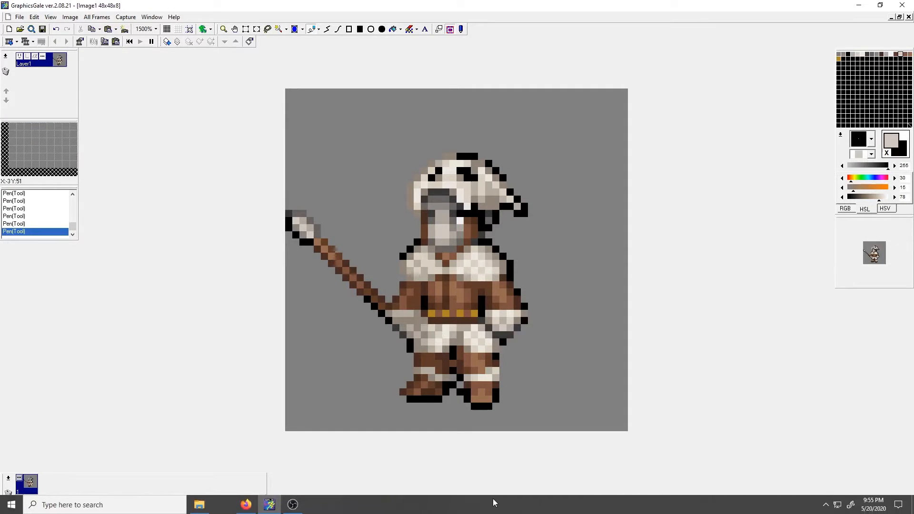
click(246, 30)
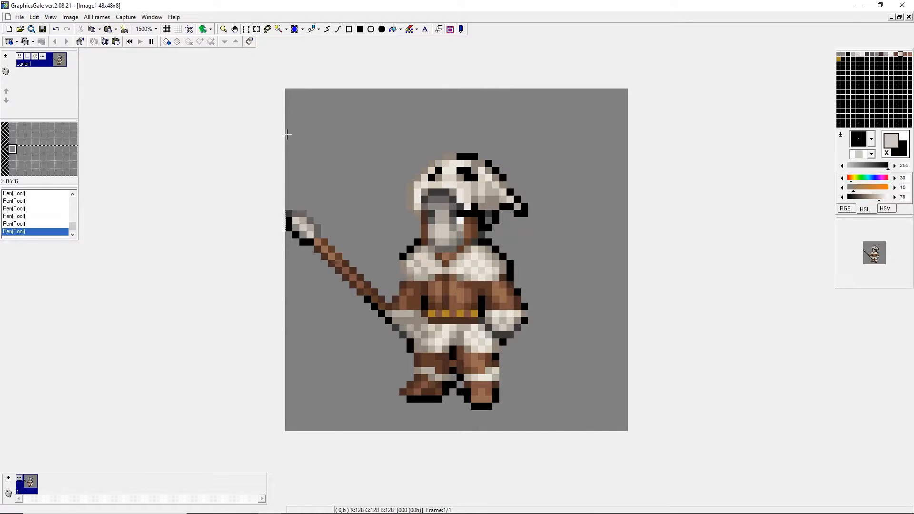
drag(286, 135, 556, 418)
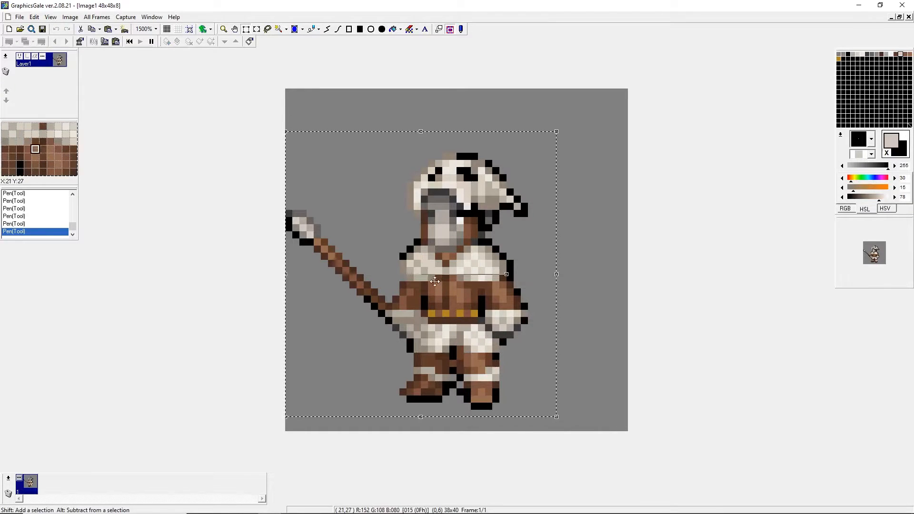
drag(409, 264, 434, 268)
right_click(434, 265)
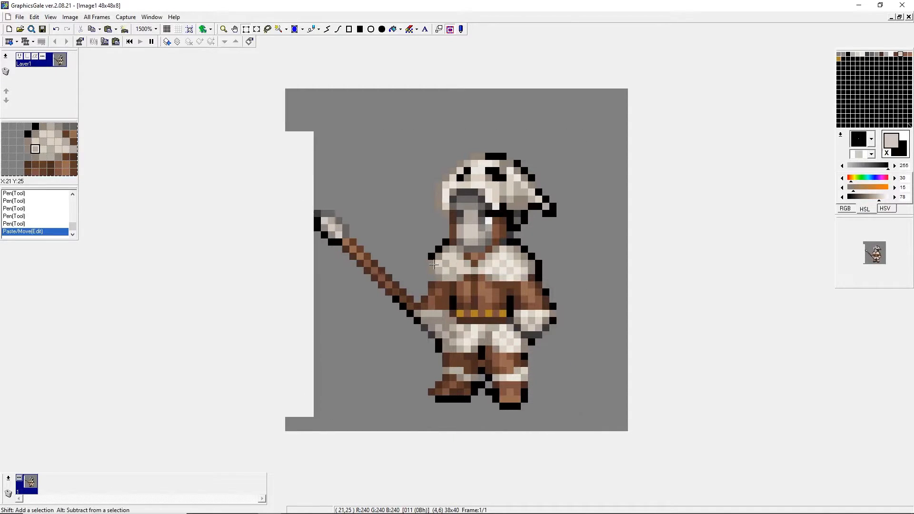
- Flood-fill the empty strip left beside the moved character with the gray picked from the background
click(393, 29)
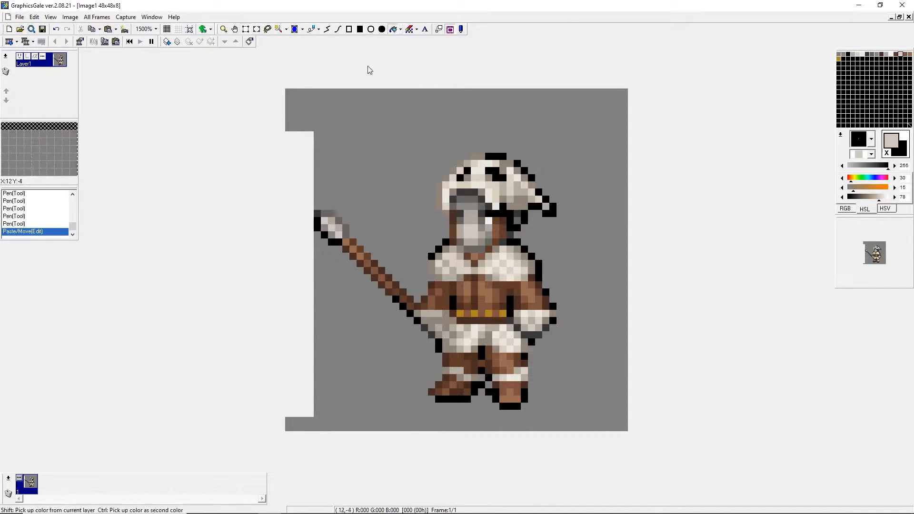
click(307, 161)
shift+click(351, 137)
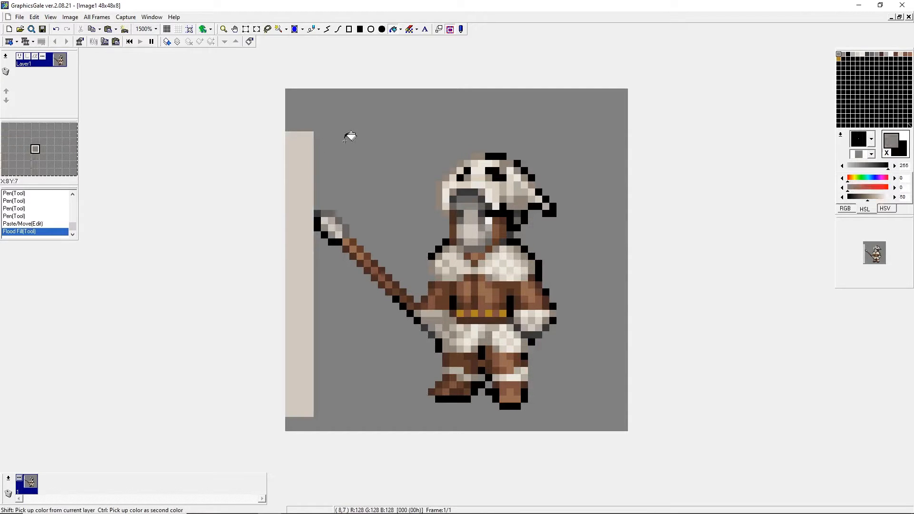
click(304, 149)
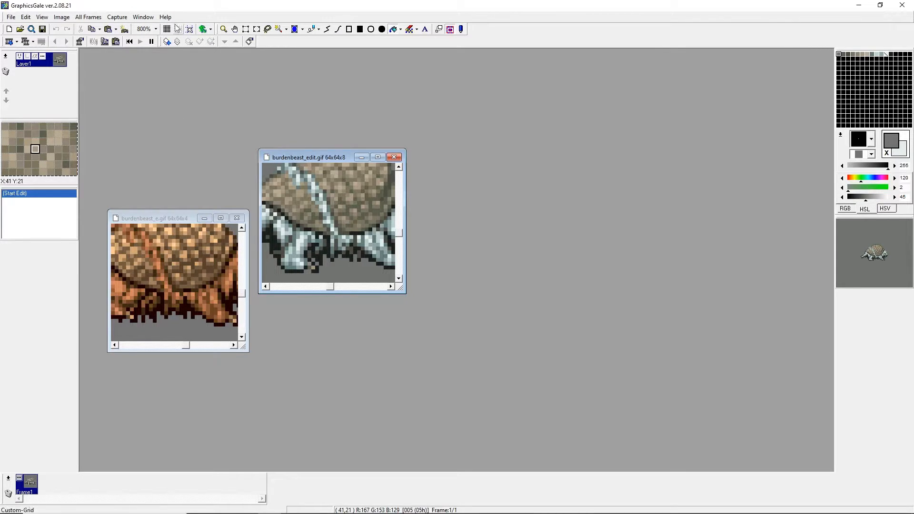
- Tile the two burdenbeast image windows side by side, and after that one above the other
click(141, 19)
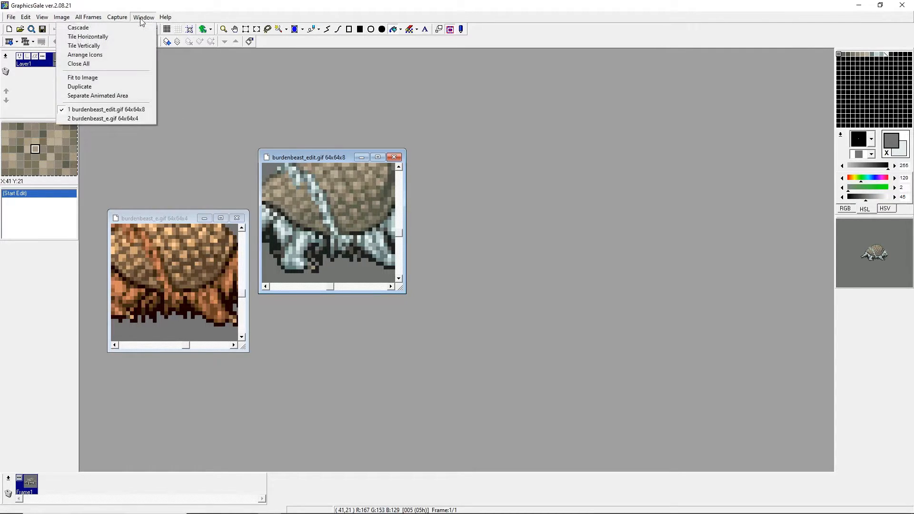
click(105, 46)
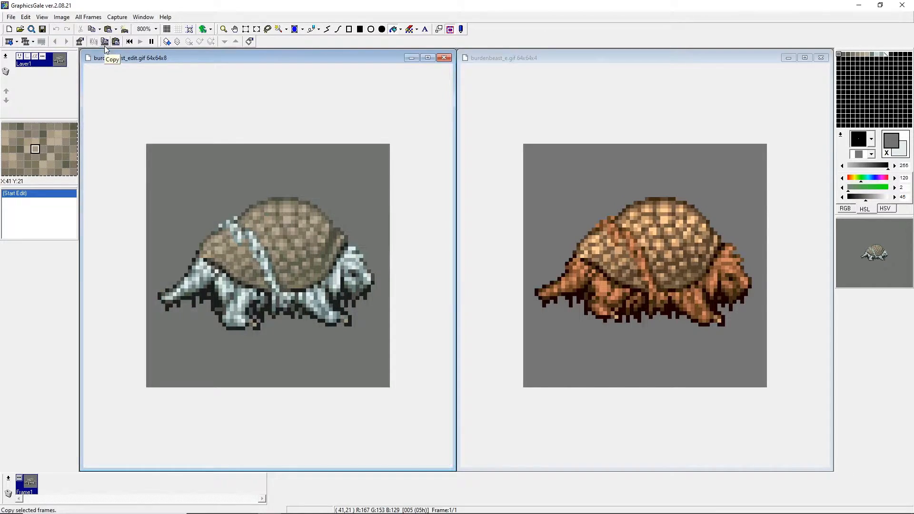
click(143, 19)
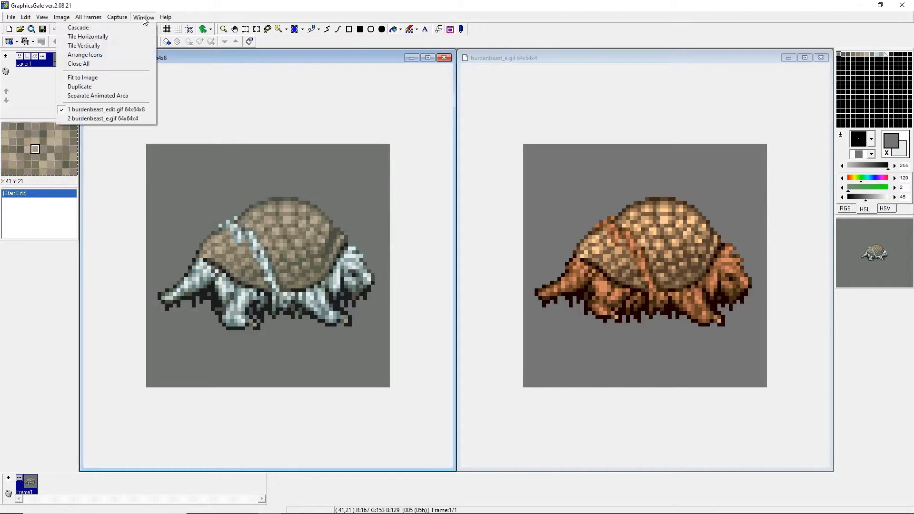
click(124, 36)
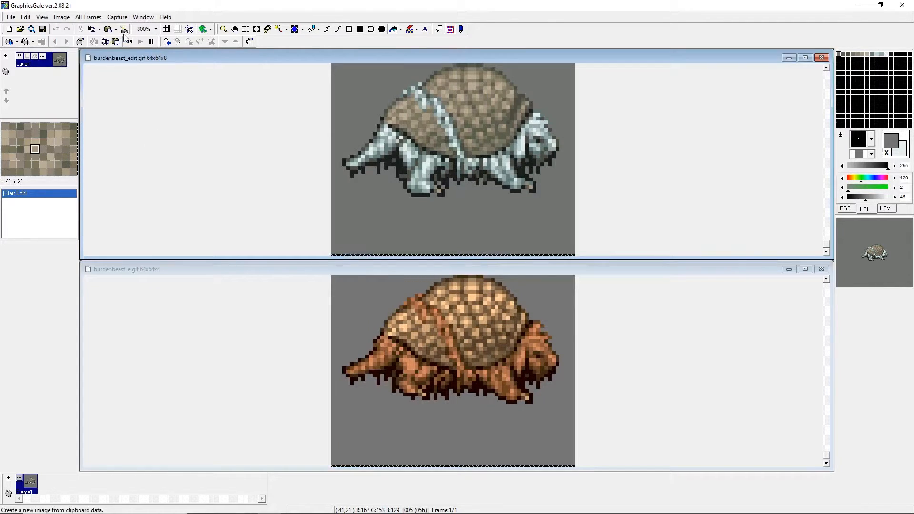
- Cascade the two burdenbeast image windows and bring each one to the front in turn
click(143, 17)
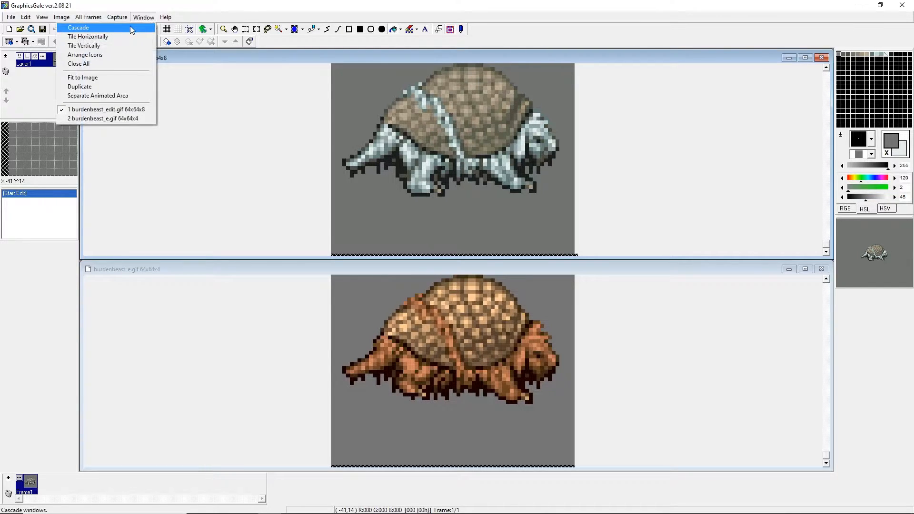
click(130, 26)
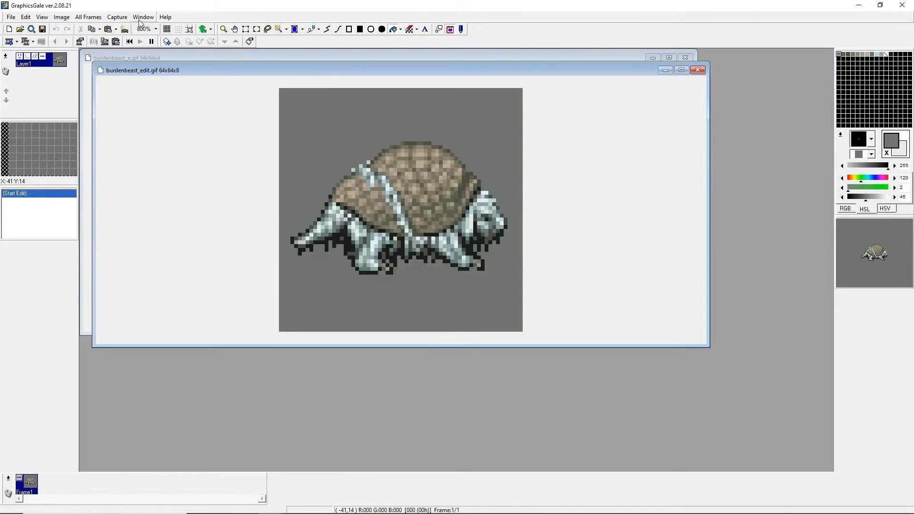
click(146, 51)
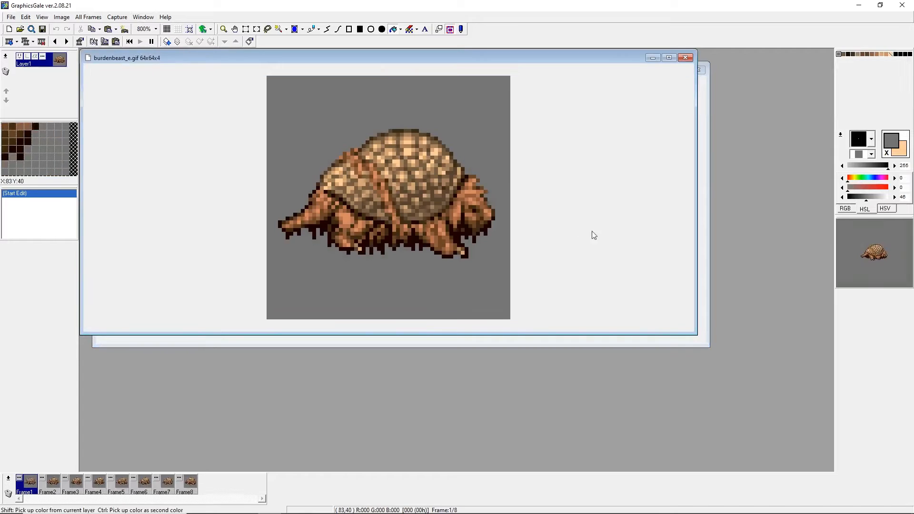
click(701, 304)
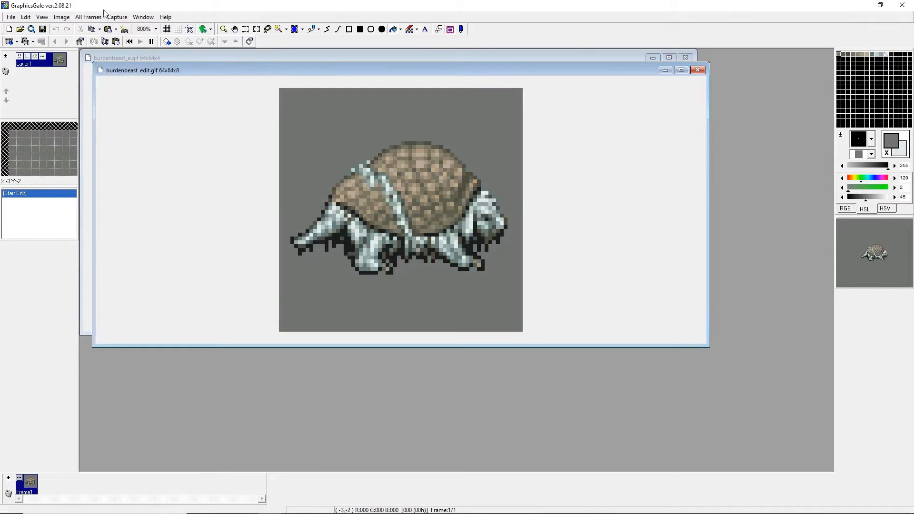
- Tile the two image windows side by side again and make burdenbeast_e.gif the active image
click(144, 17)
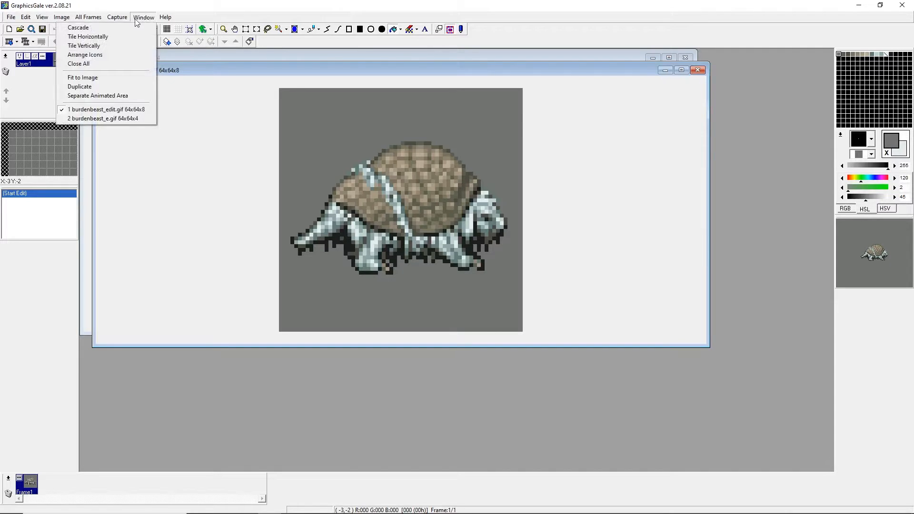
click(115, 46)
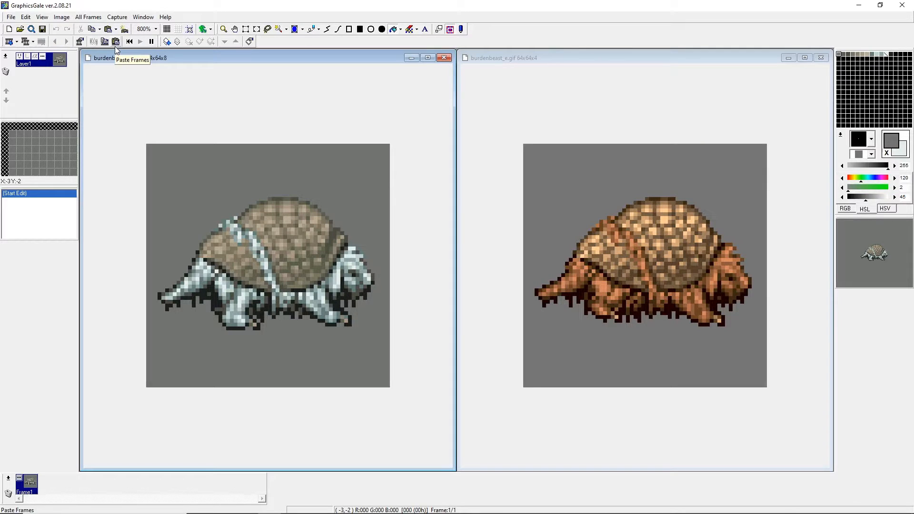
click(501, 56)
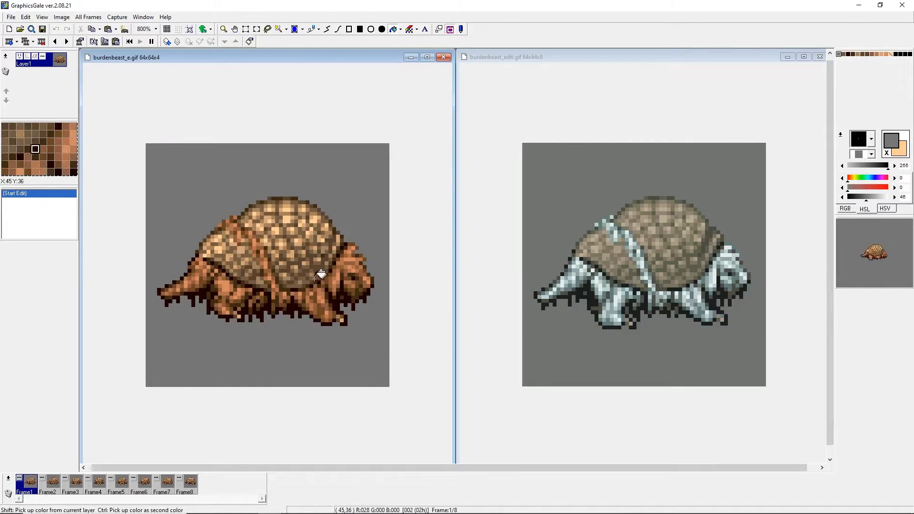
- Try the animation preview at 25%, 200% and 300% zoom, and return it to actual size
right_click(888, 270)
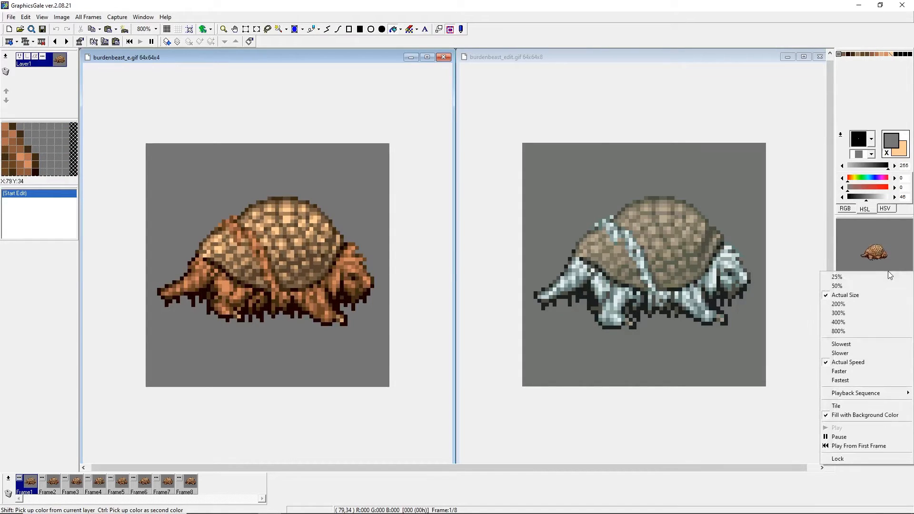
click(845, 280)
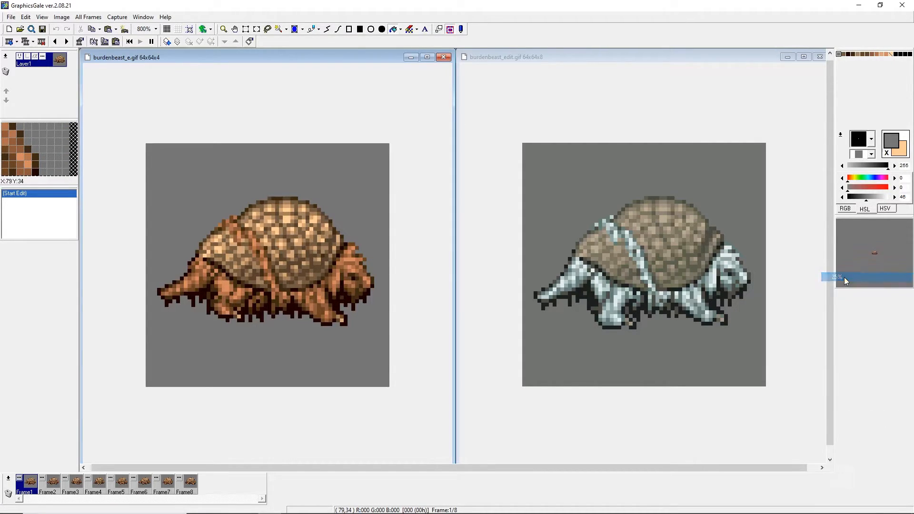
right_click(878, 274)
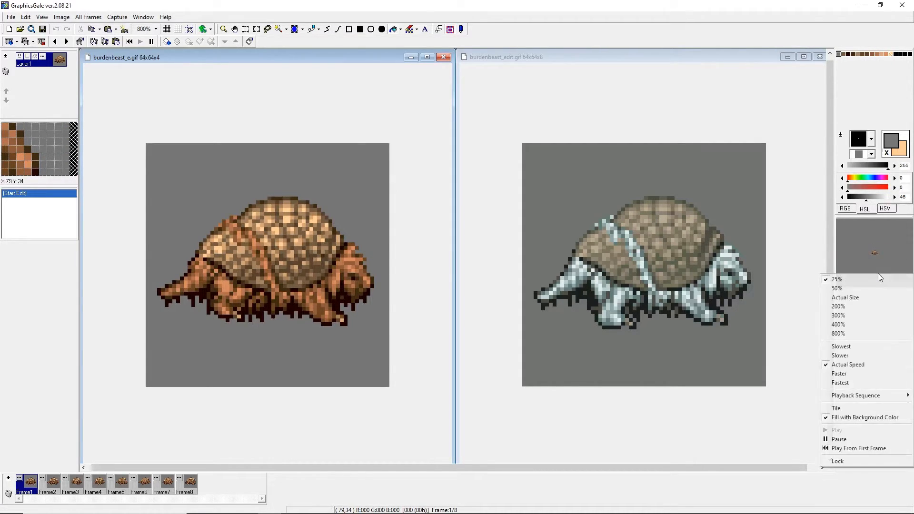
click(847, 306)
right_click(847, 275)
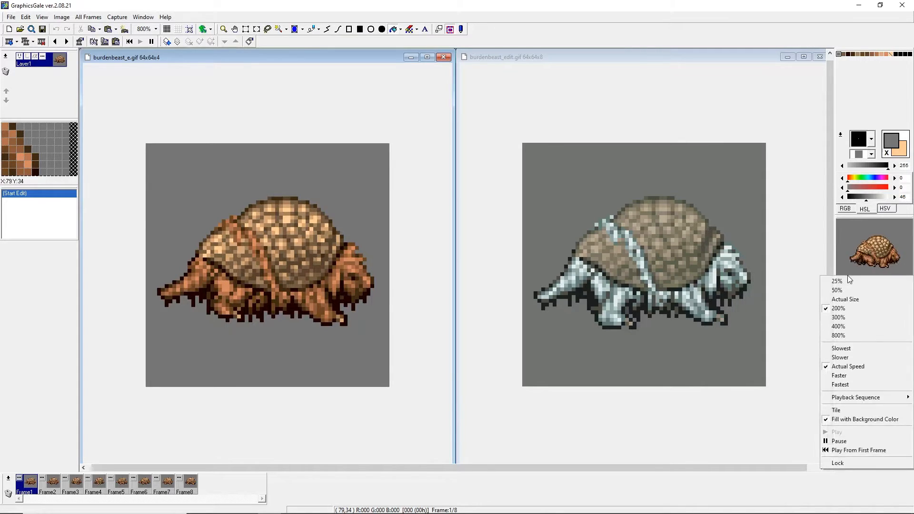
click(845, 318)
right_click(858, 282)
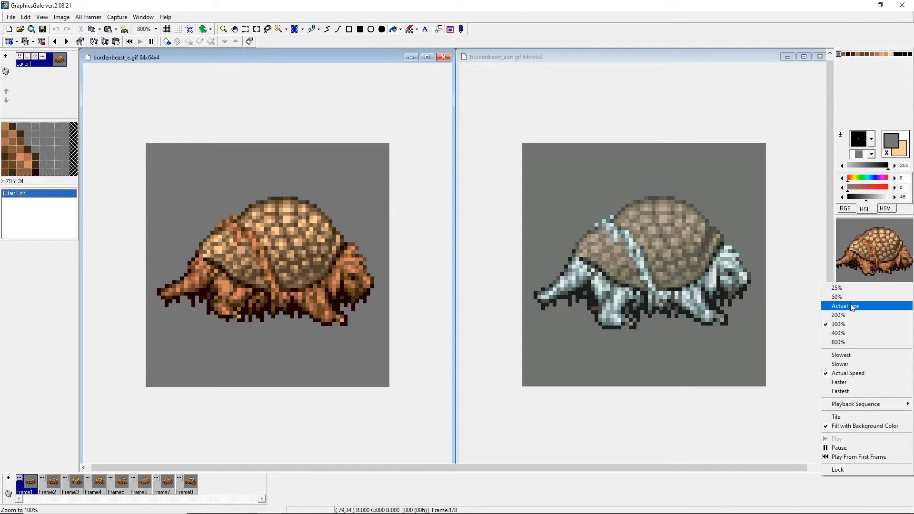
click(850, 305)
- Set the animation preview's playback speed to Faster
right_click(860, 283)
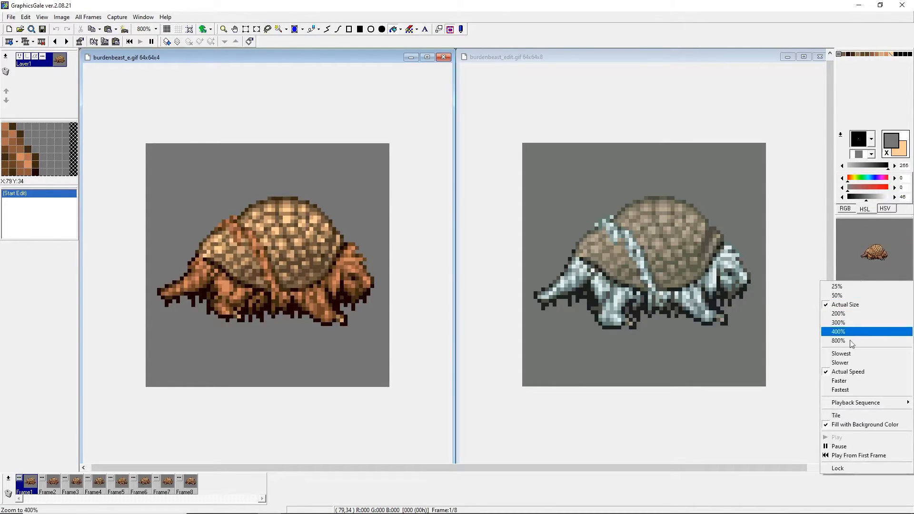
click(841, 381)
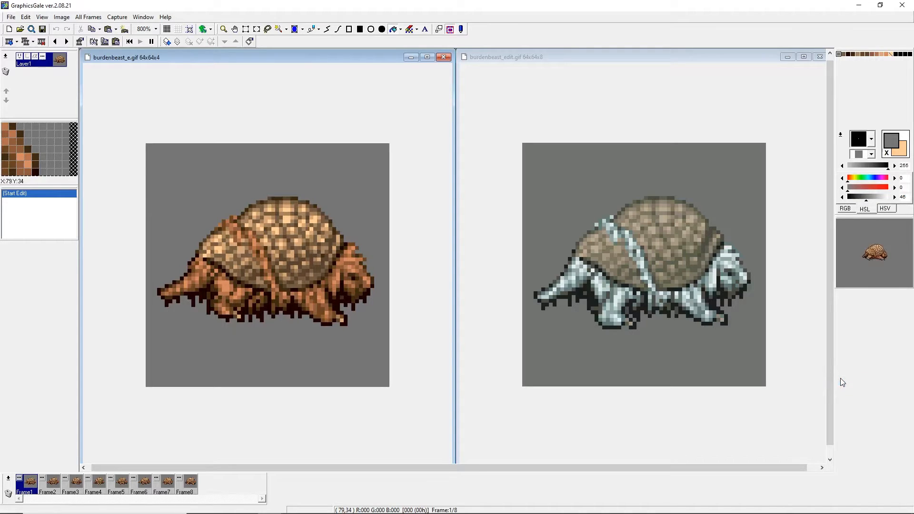
- Try the animation preview at Fastest and Slowest playback speeds, and return it to Actual Speed
right_click(861, 270)
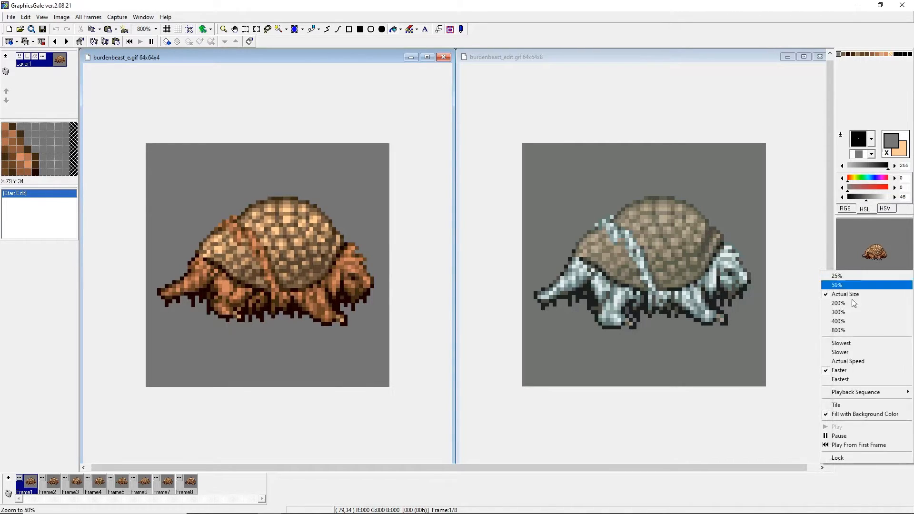
click(851, 384)
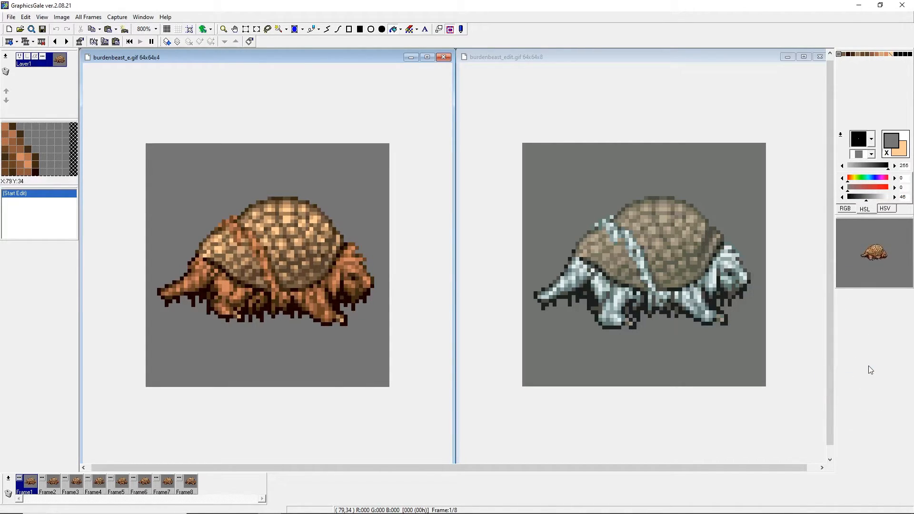
right_click(851, 274)
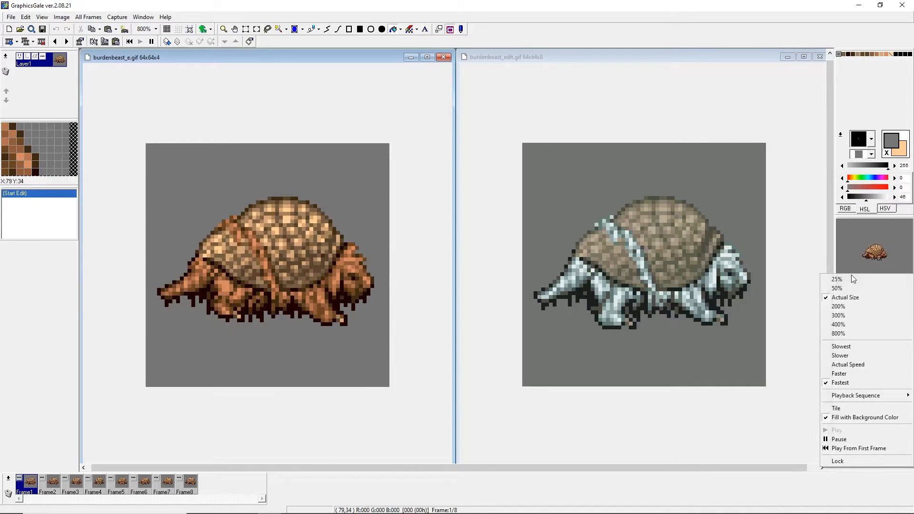
click(840, 345)
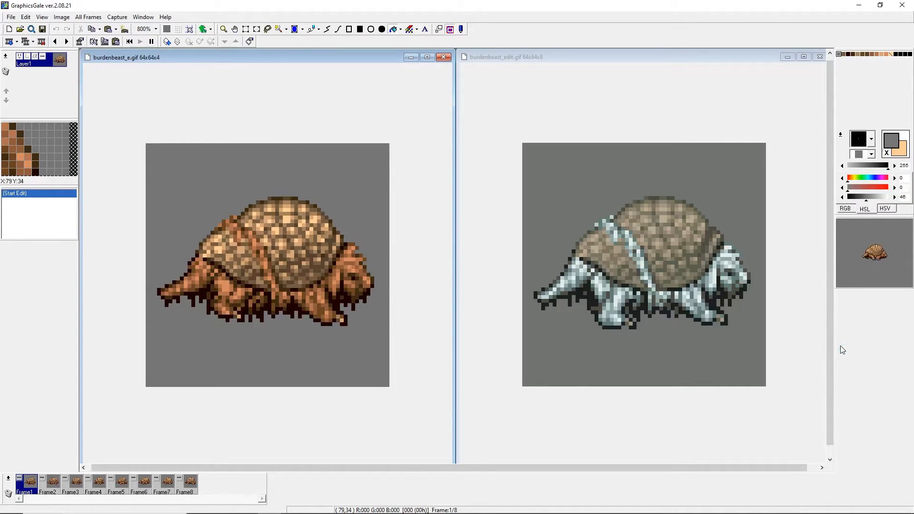
right_click(861, 268)
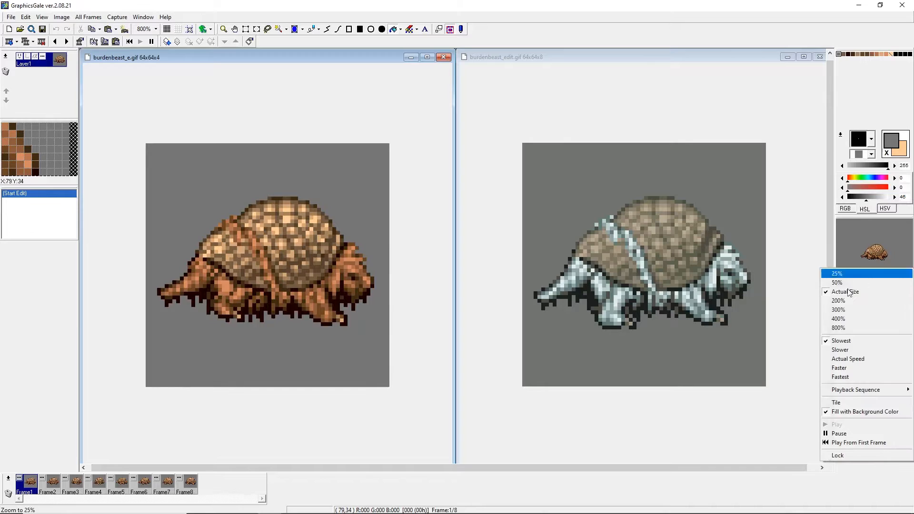
click(844, 360)
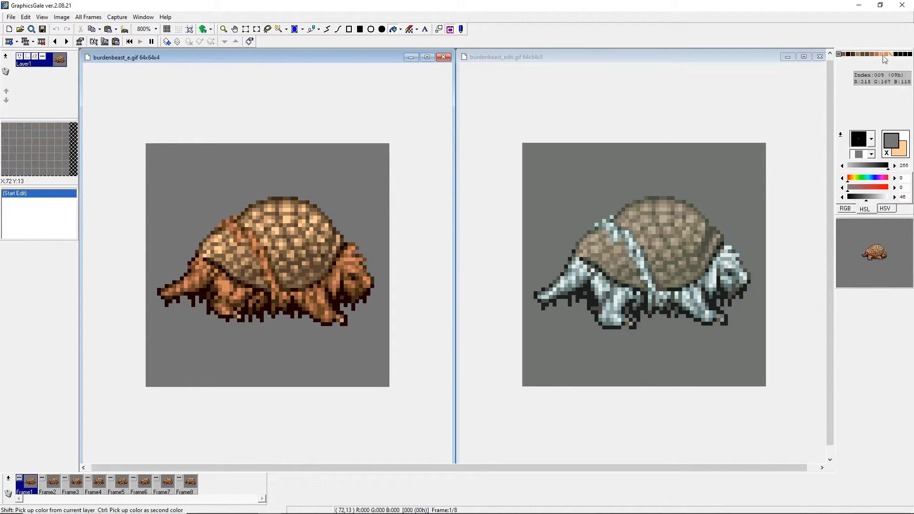
- Alternate between the two burdenbeast windows to compare their palettes, and pick up a pale blue-grey colour from burdenbeast_edit.gif
click(621, 57)
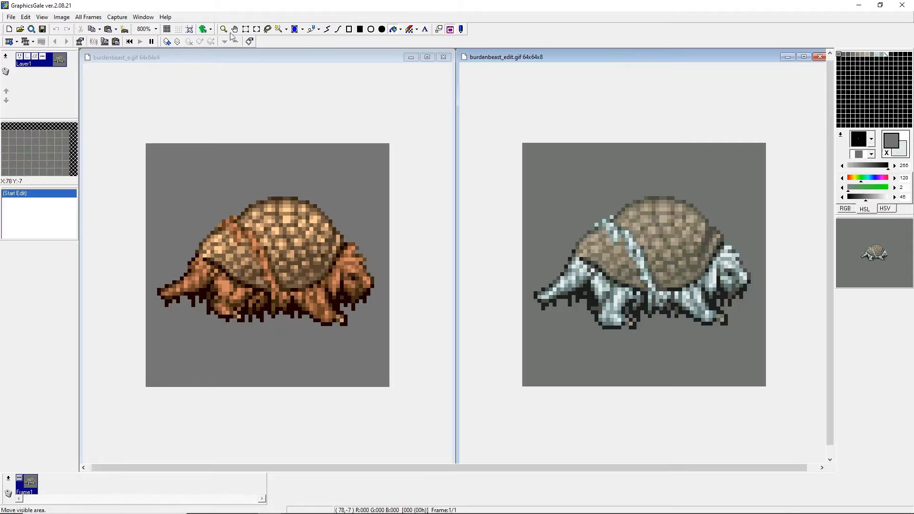
click(175, 57)
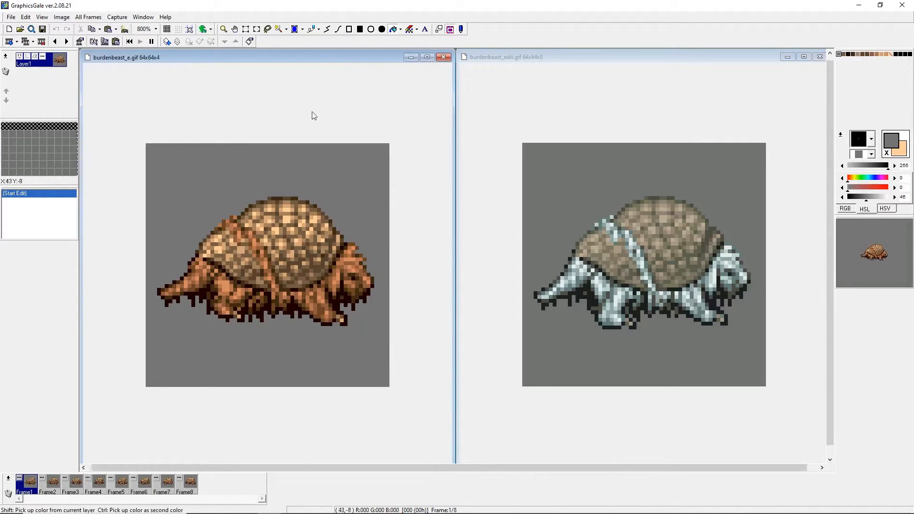
click(709, 56)
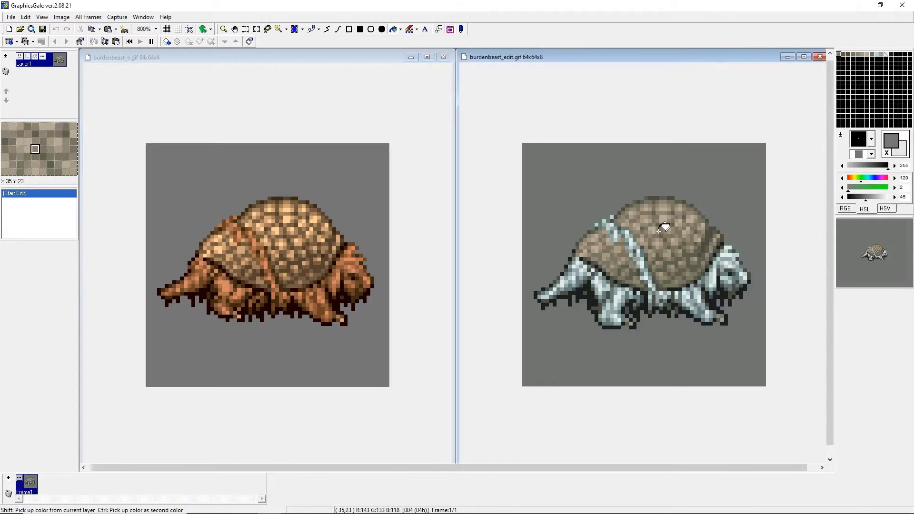
ctrl+click(714, 276)
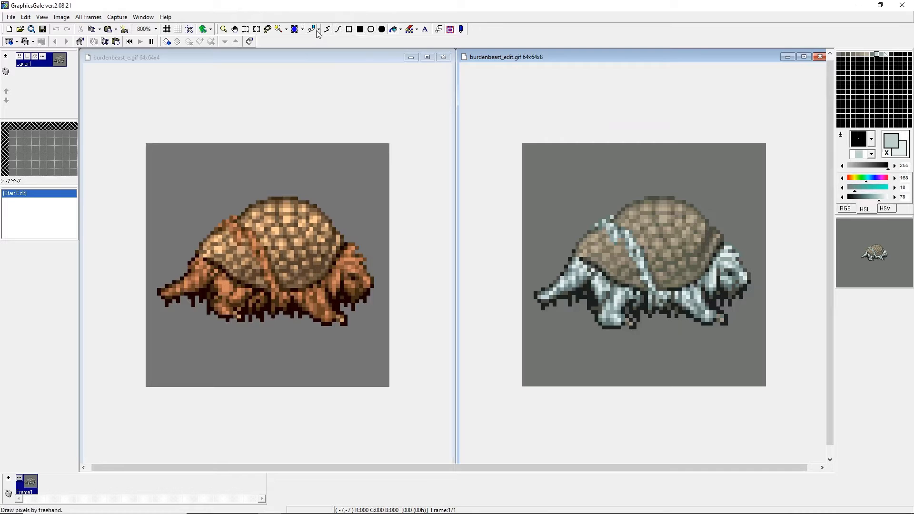
- Try painting a light orange patch on the shell in burdenbeast_e.gif with the Pen tool, and undo it
click(299, 61)
mouse_move(273, 243)
mouse_down()
mouse_move(300, 237)
mouse_move(283, 241)
mouse_up()
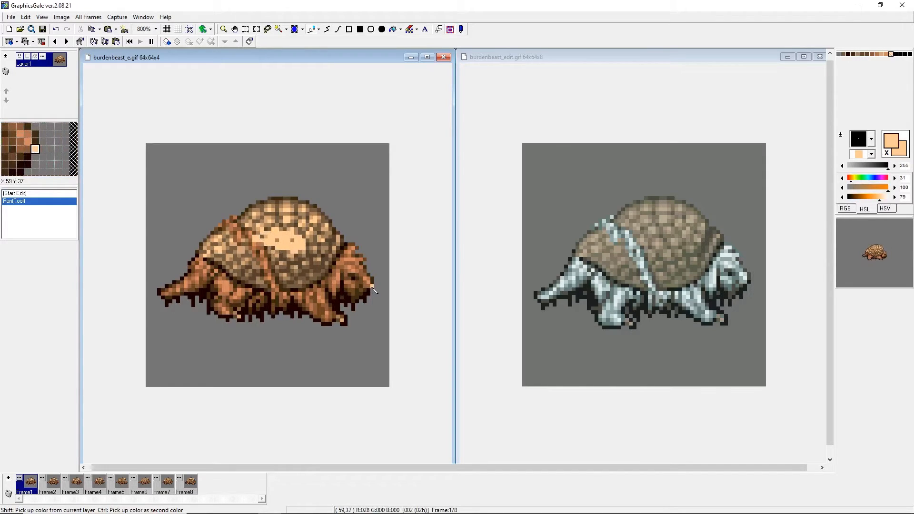
key(ctrl+z)
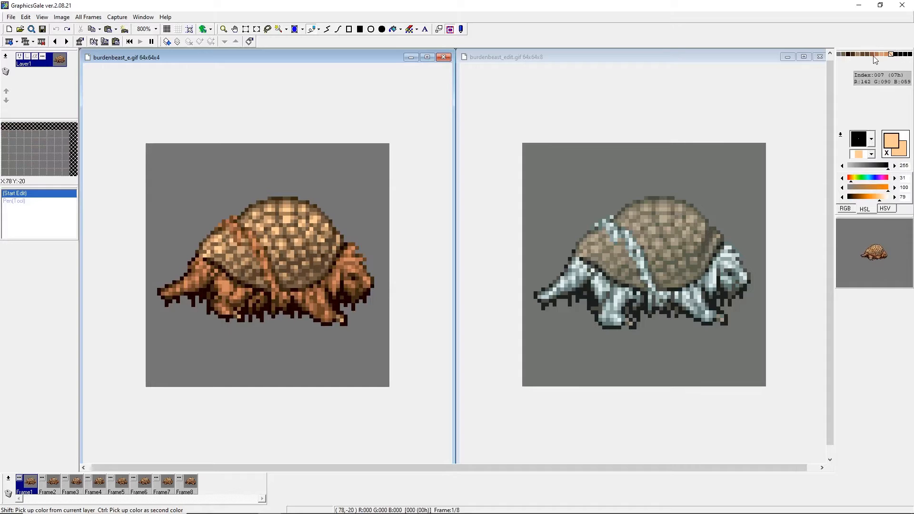
- Convert the colour depth of all frames in burdenbeast_e.gif to 16bpp (High Color) using algorithm Type A
click(90, 19)
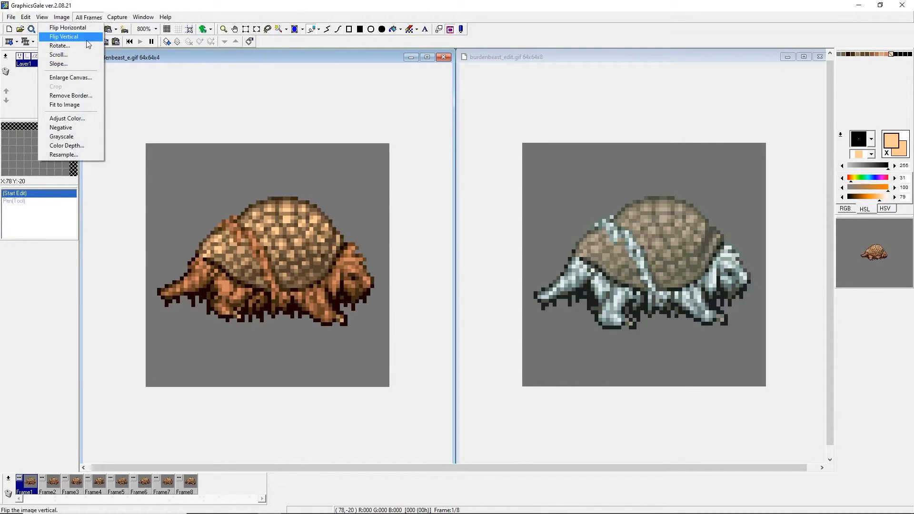
click(69, 145)
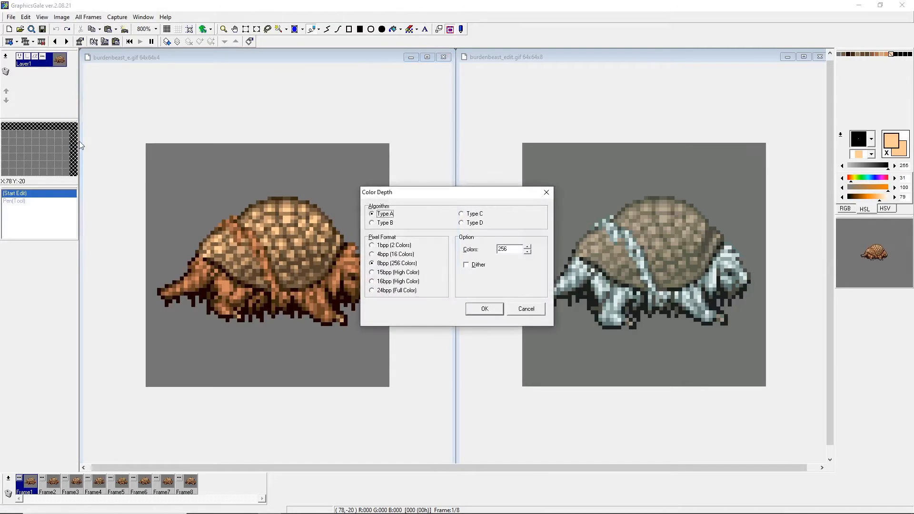
click(372, 281)
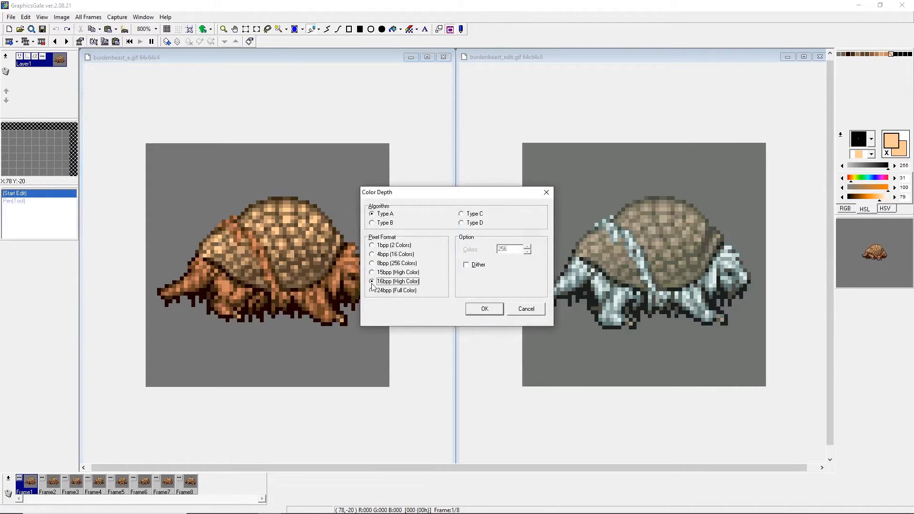
click(483, 309)
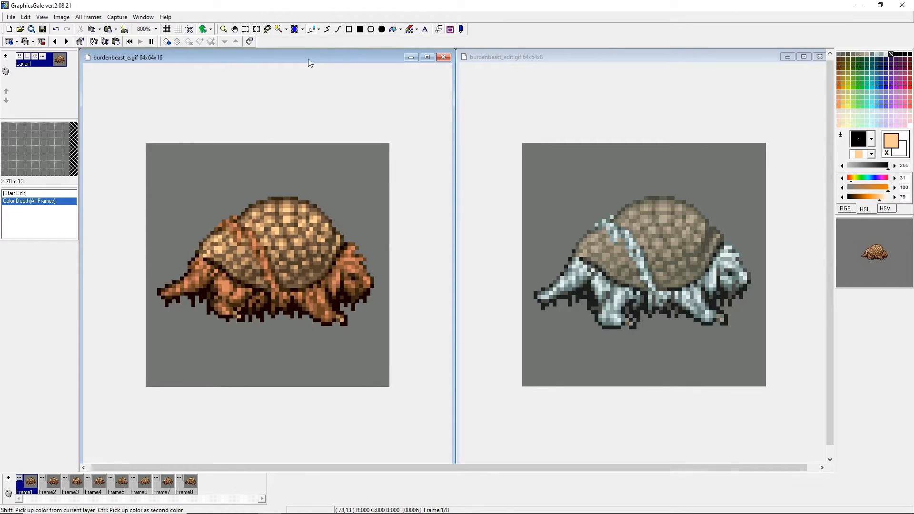
- Convert all frames of burdenbeast_e.gif to 8bpp with 256 colours using algorithm Type A
click(87, 18)
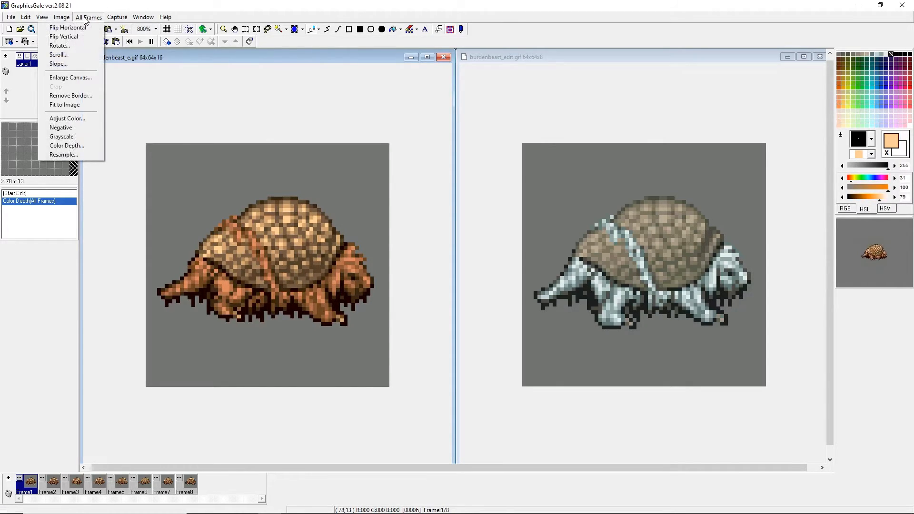
click(78, 145)
click(374, 265)
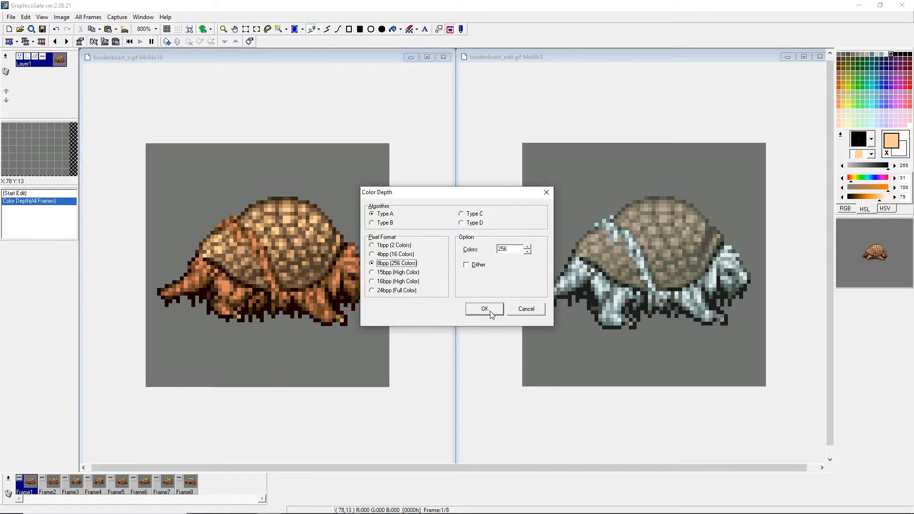
click(491, 312)
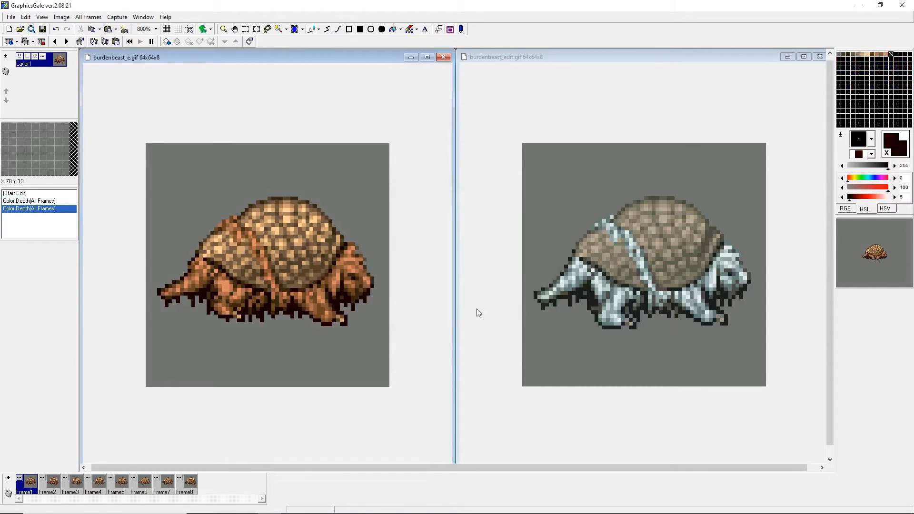
- Save the palette of burdenbeast_edit.gif as icebeast.pal in the animation tests folder, replacing the existing file
click(584, 57)
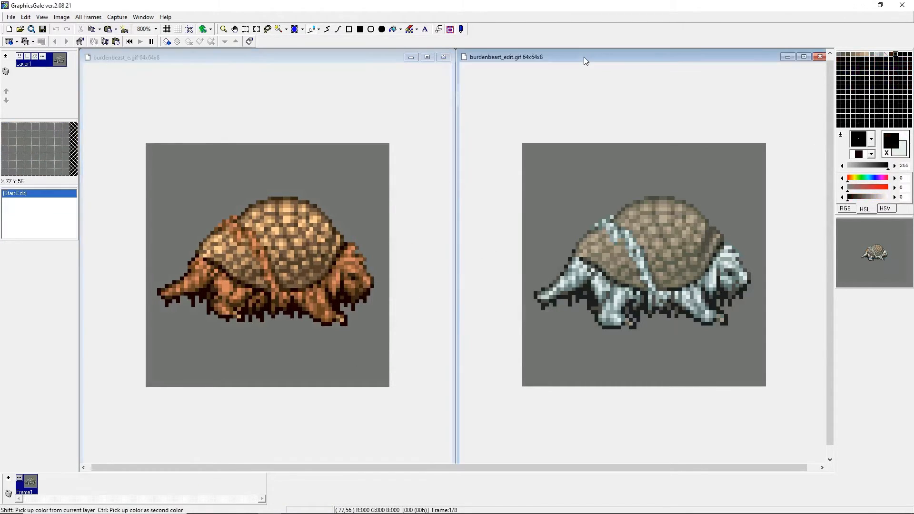
click(841, 137)
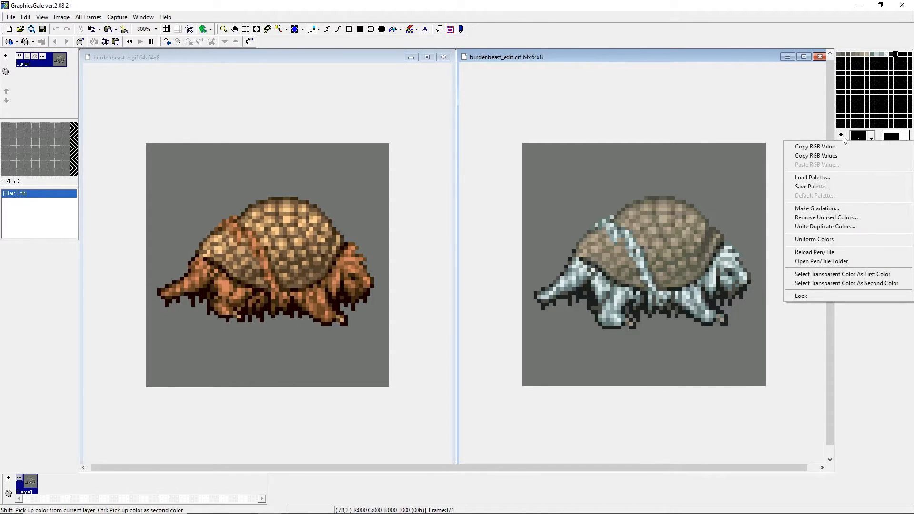
click(811, 188)
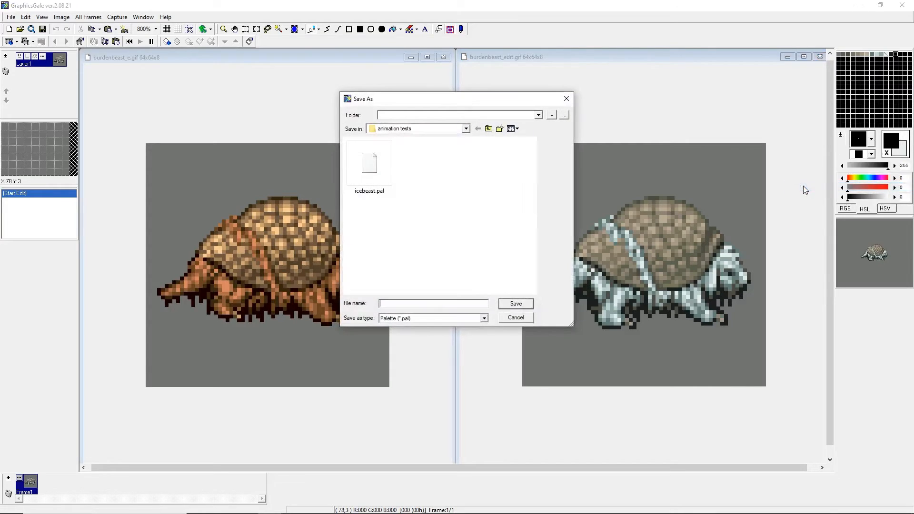
click(371, 172)
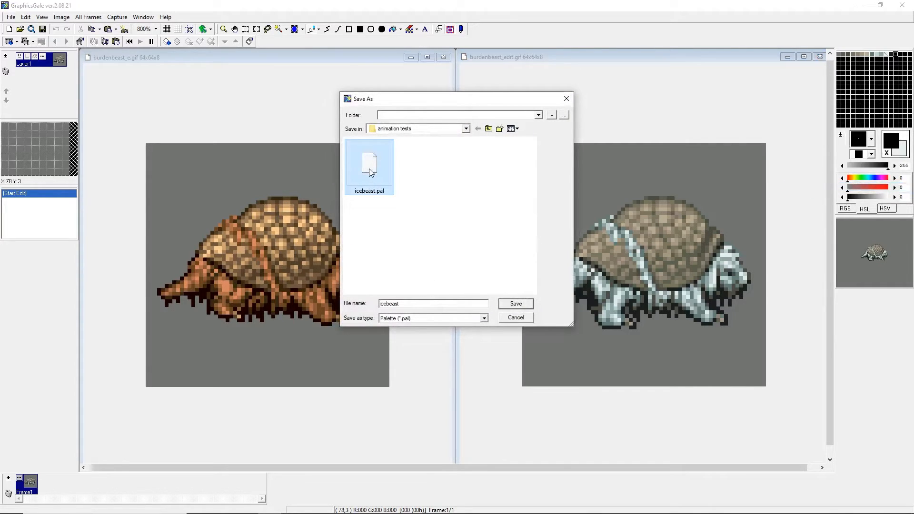
click(513, 305)
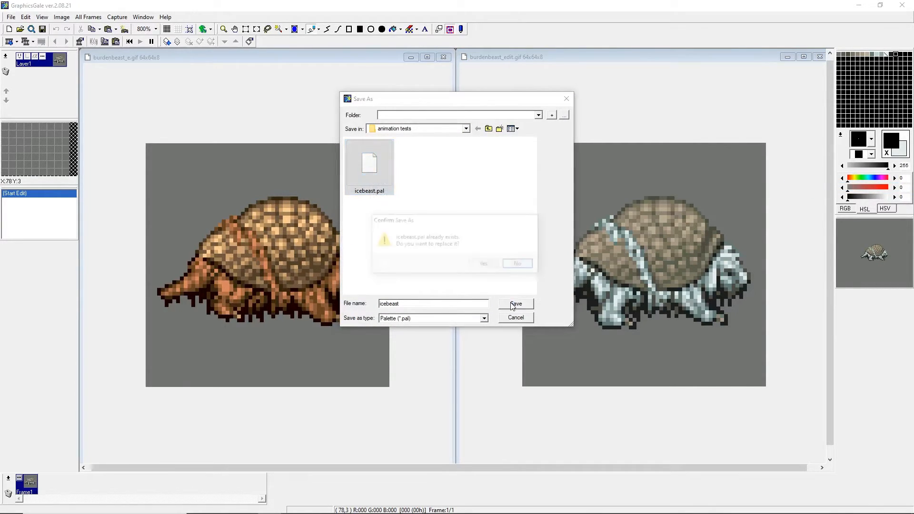
click(487, 268)
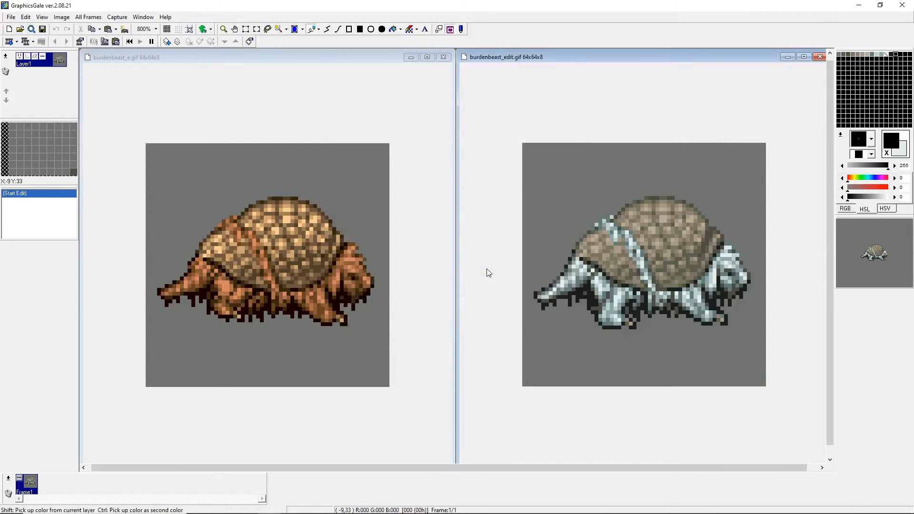
- Import icebeast.pal from file as the palette to load into burdenbeast_e.gif
click(324, 58)
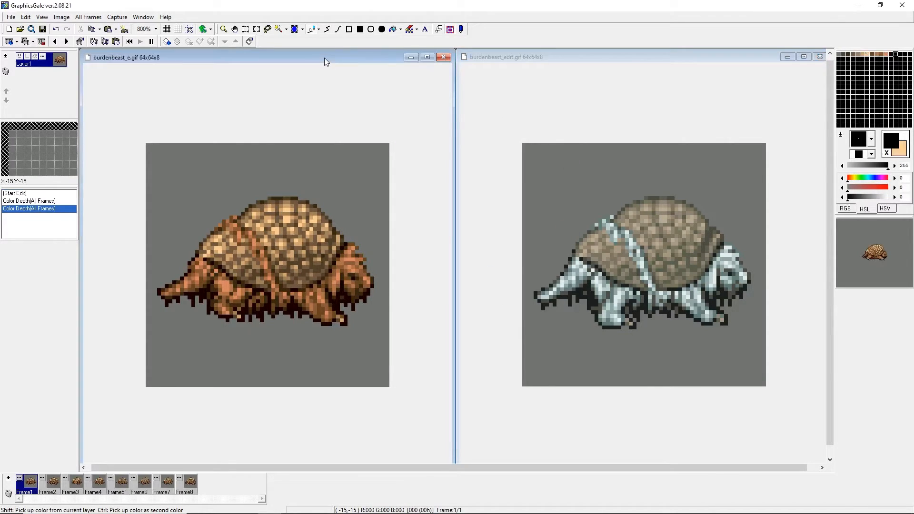
click(841, 136)
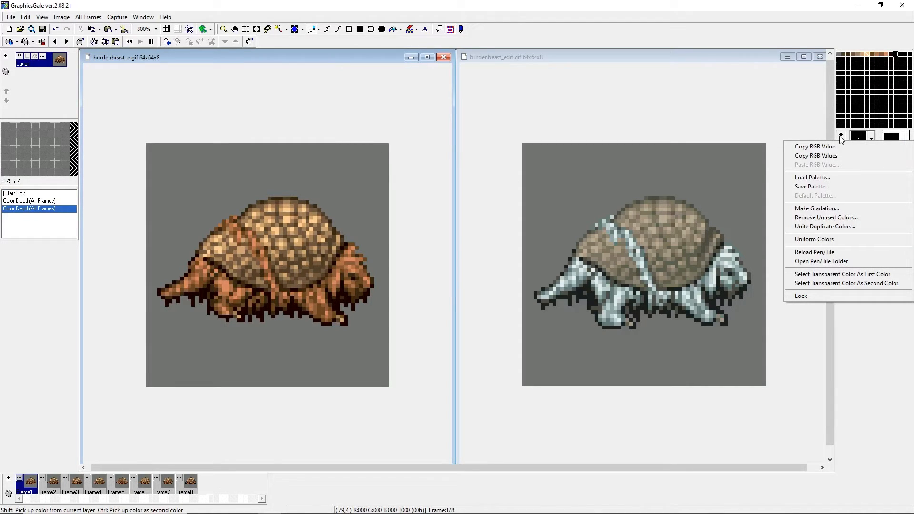
click(808, 178)
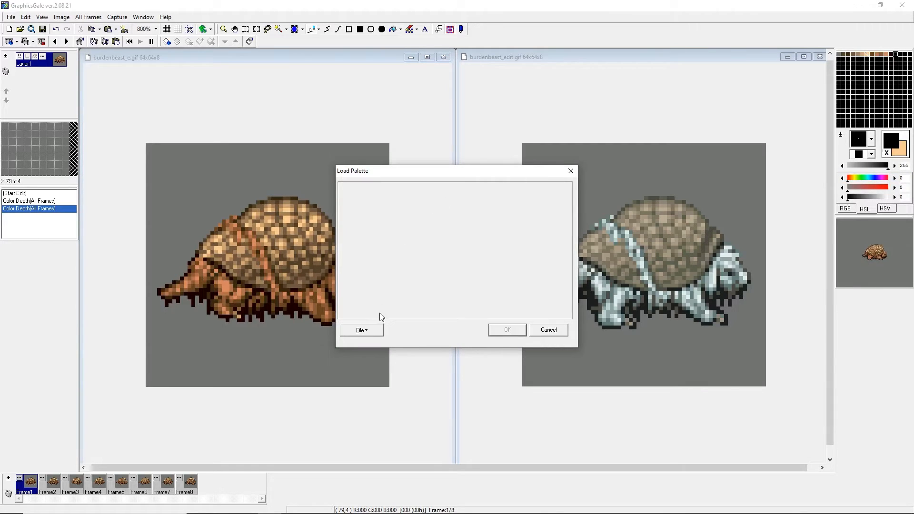
click(371, 335)
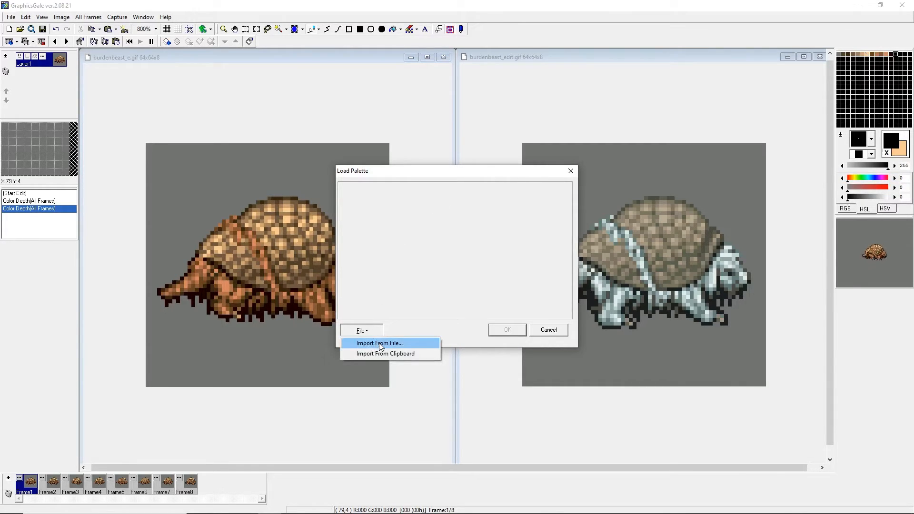
click(381, 345)
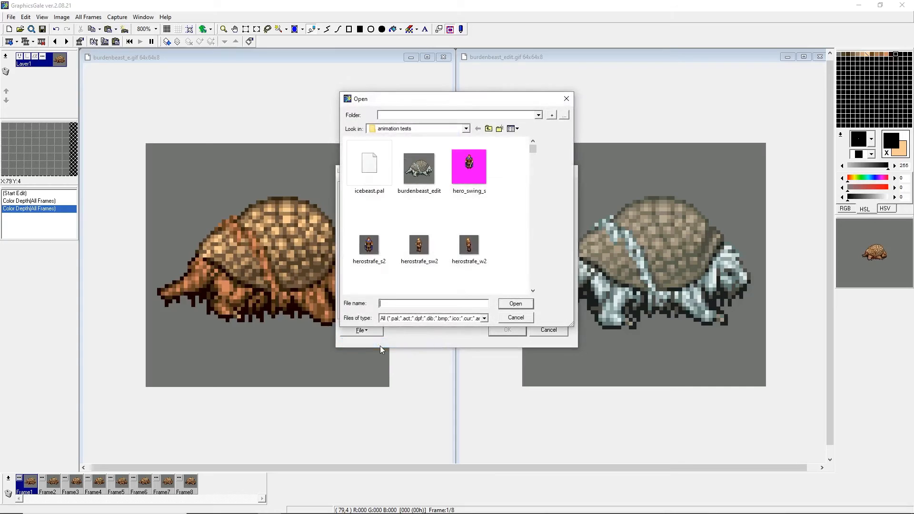
click(367, 174)
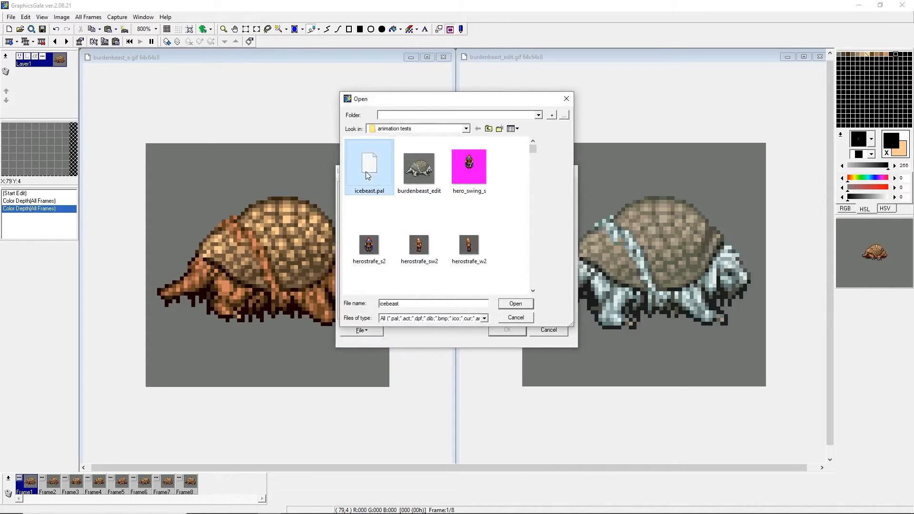
click(520, 307)
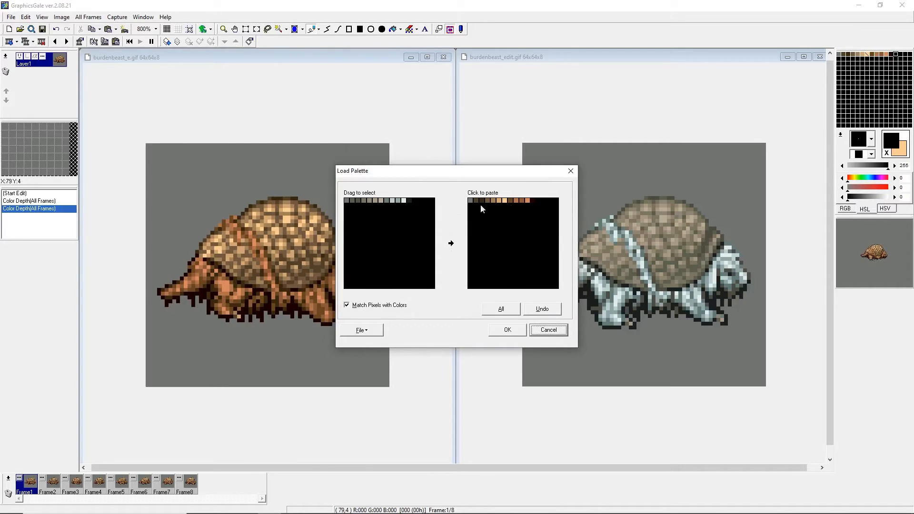
- Turn off Match Pixels with Colors and apply all of the imported palette's colours to the current image
click(347, 305)
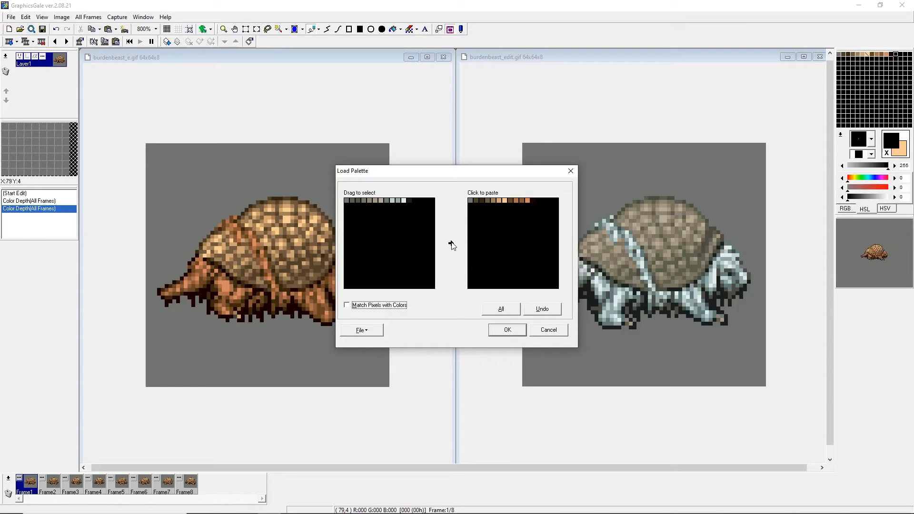
click(501, 310)
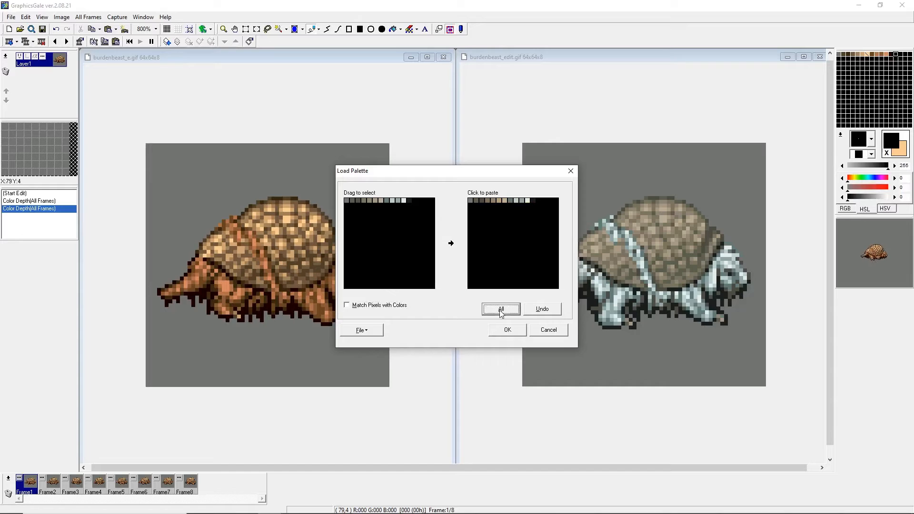
click(507, 332)
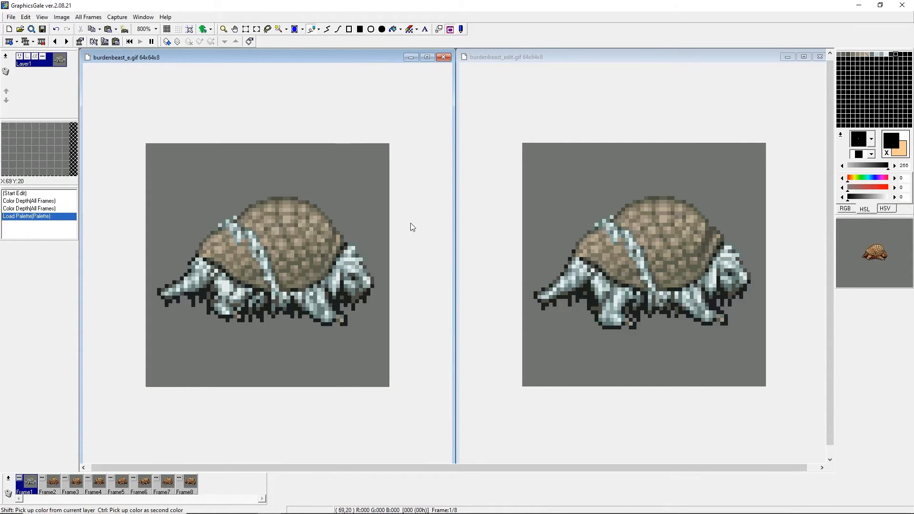
- Undo the palette load on burdenbeast_e.gif and import icebeast.pal from file again as the palette to load
key(ctrl+z)
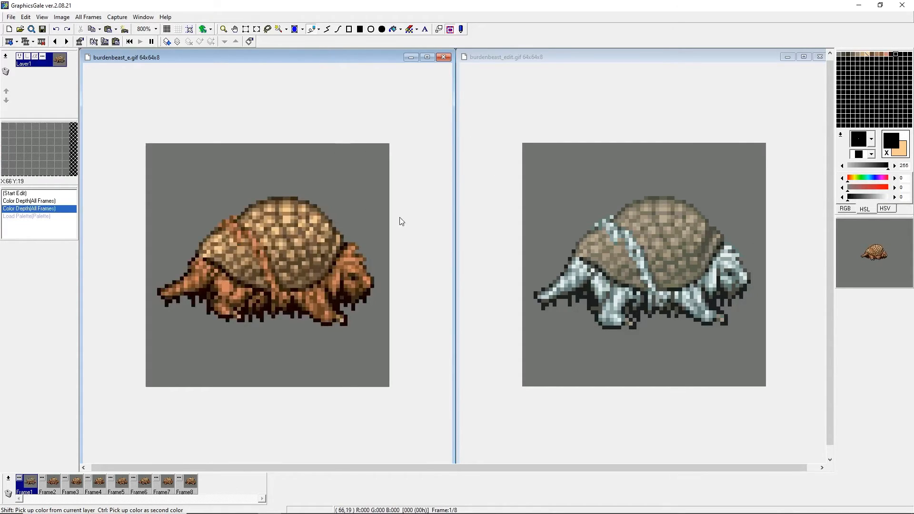
click(841, 135)
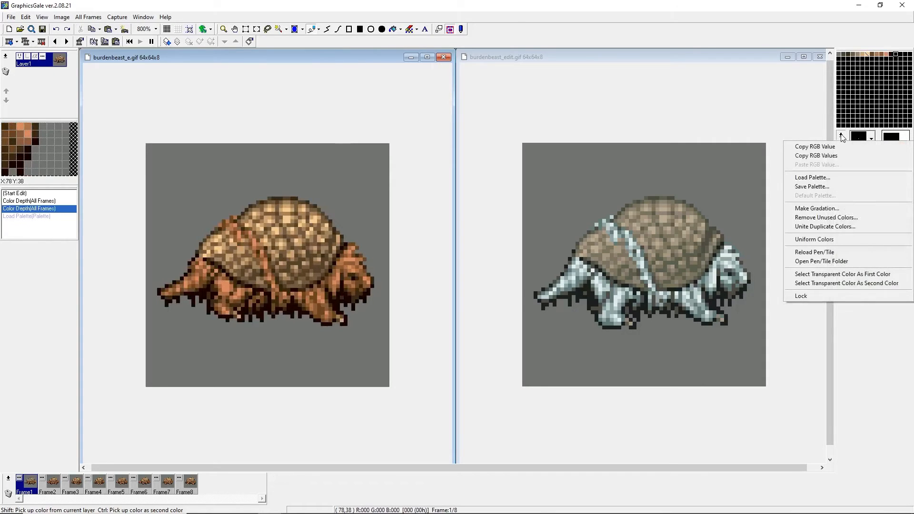
click(822, 179)
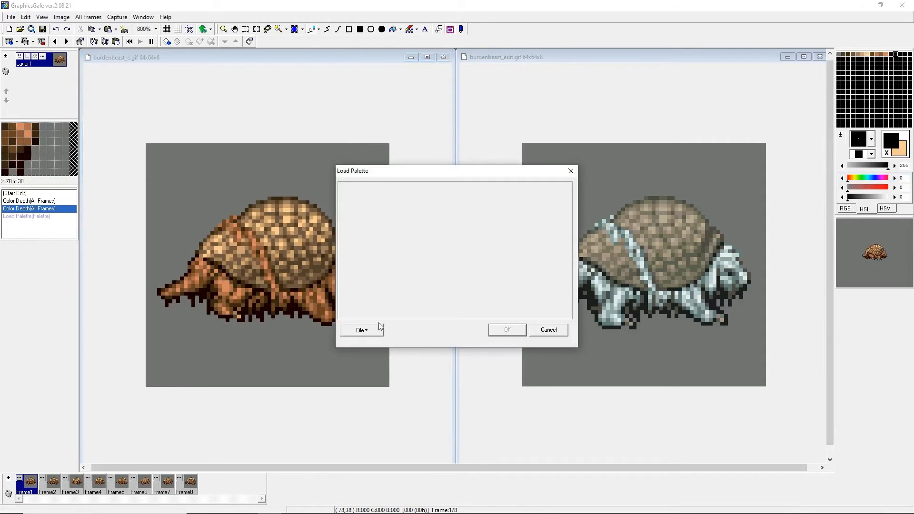
click(370, 330)
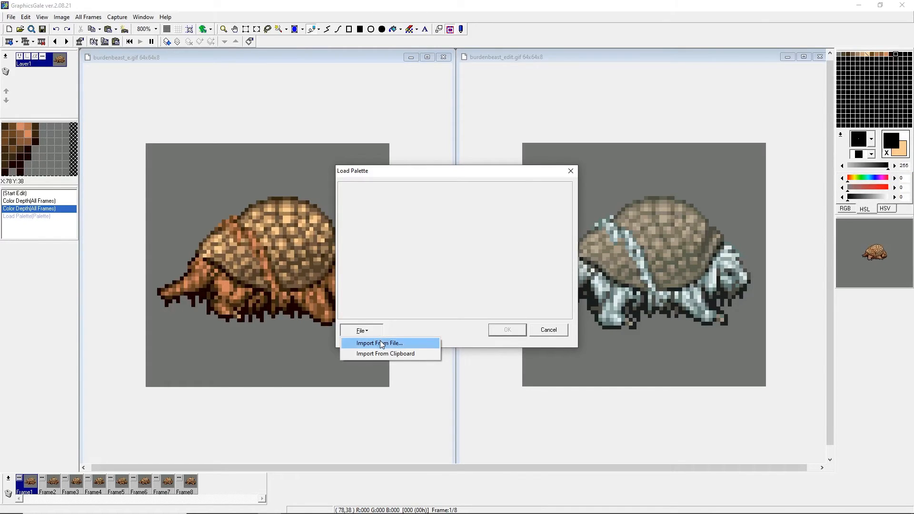
click(380, 342)
click(369, 167)
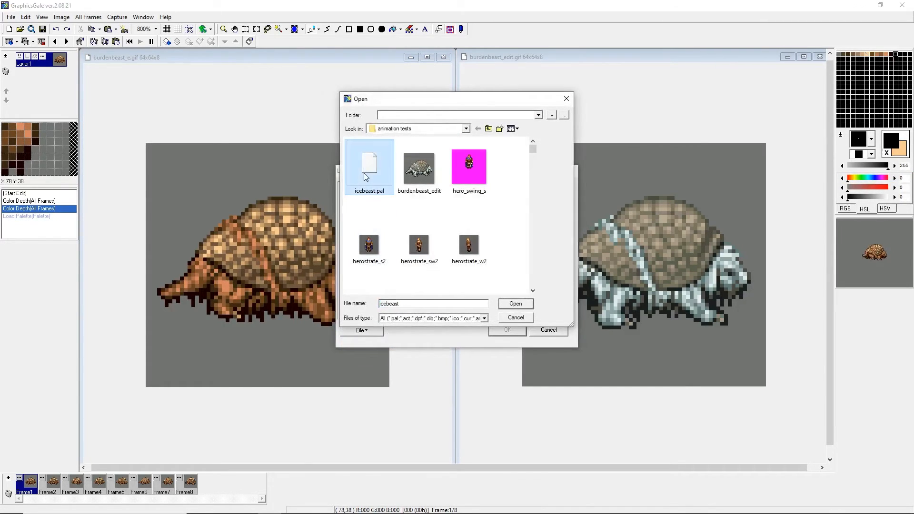
click(521, 305)
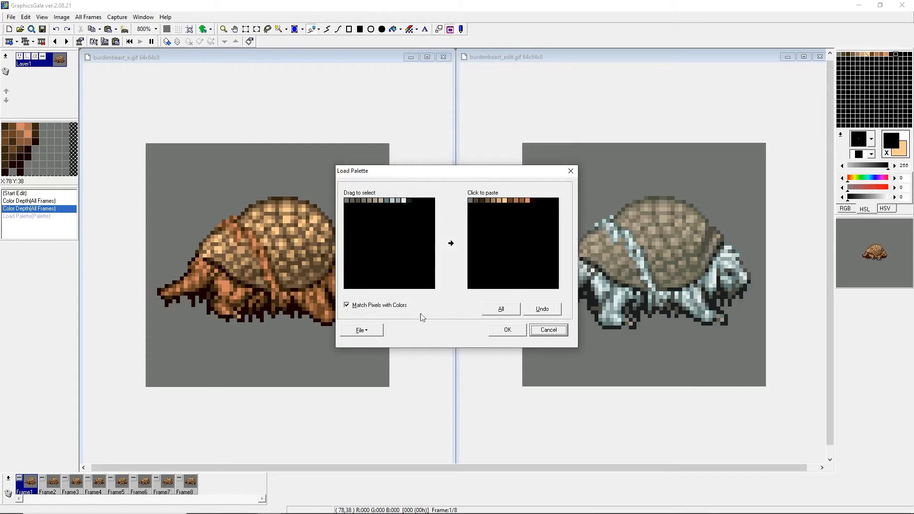
- Try applying all imported colours with Match Pixels with Colors on, and revert burdenbeast_e.gif to its state before the palette load
click(506, 310)
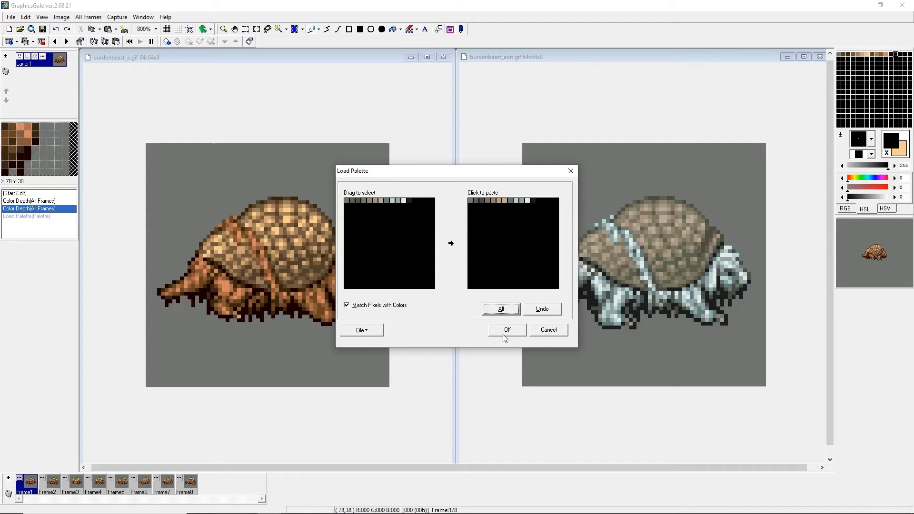
click(503, 330)
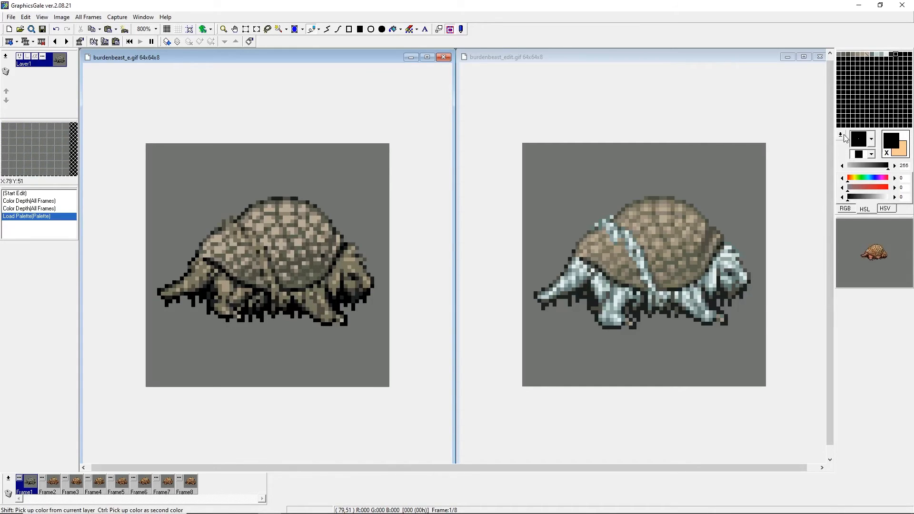
key(ctrl+z)
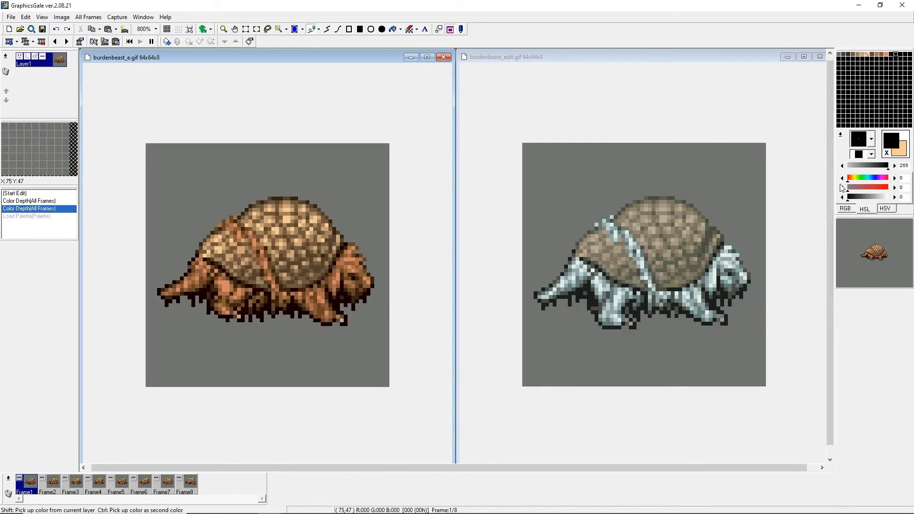
key(ctrl+y)
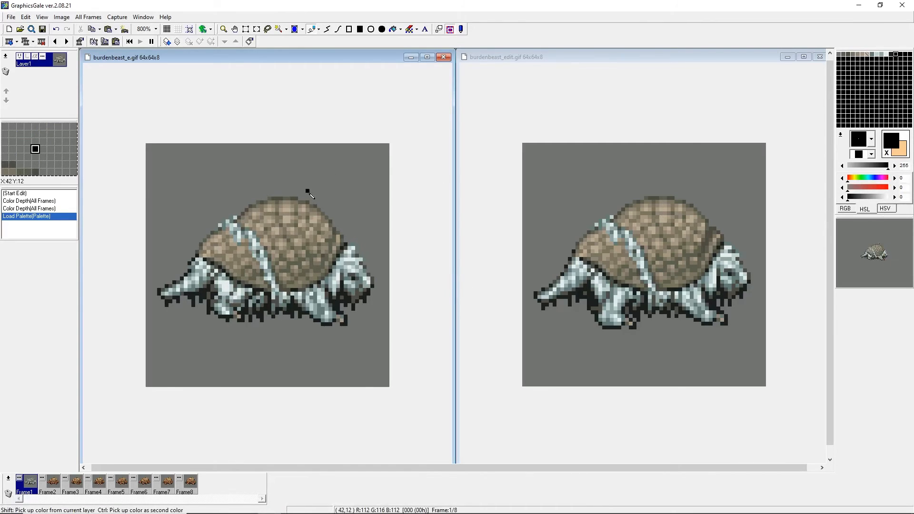
key(ctrl+z)
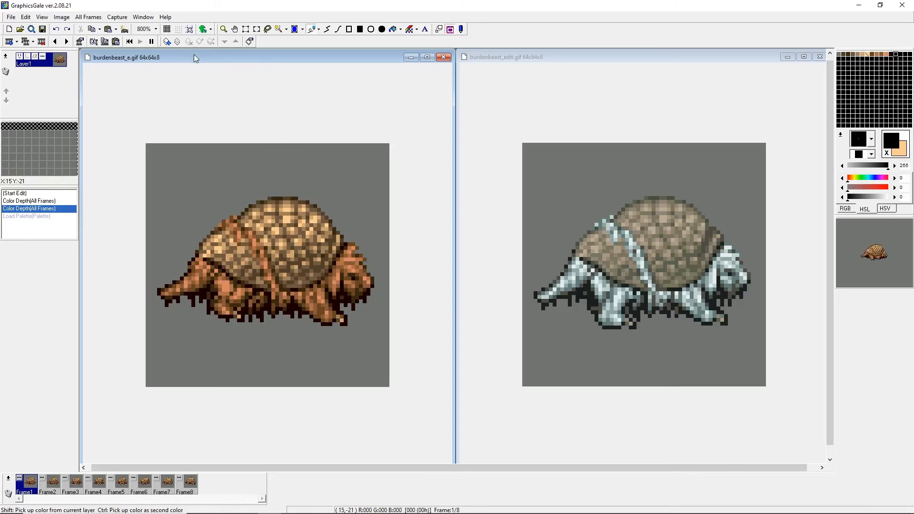
- Enable Single Palette in the properties of burdenbeast_e.gif, using the Merge all colors in use option
click(11, 17)
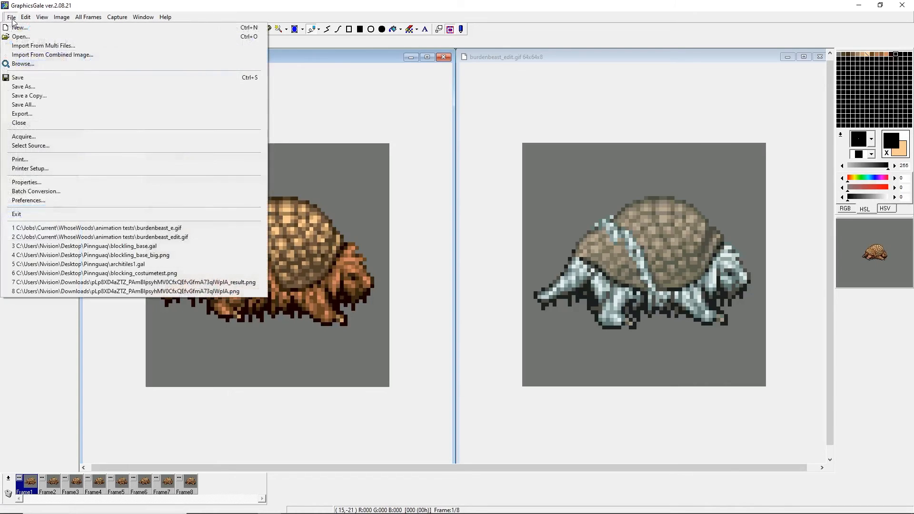
click(49, 185)
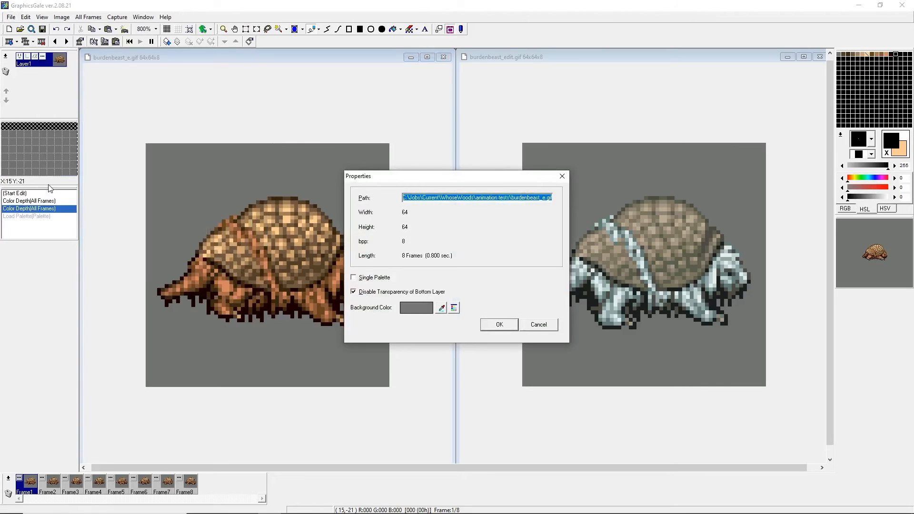
click(354, 279)
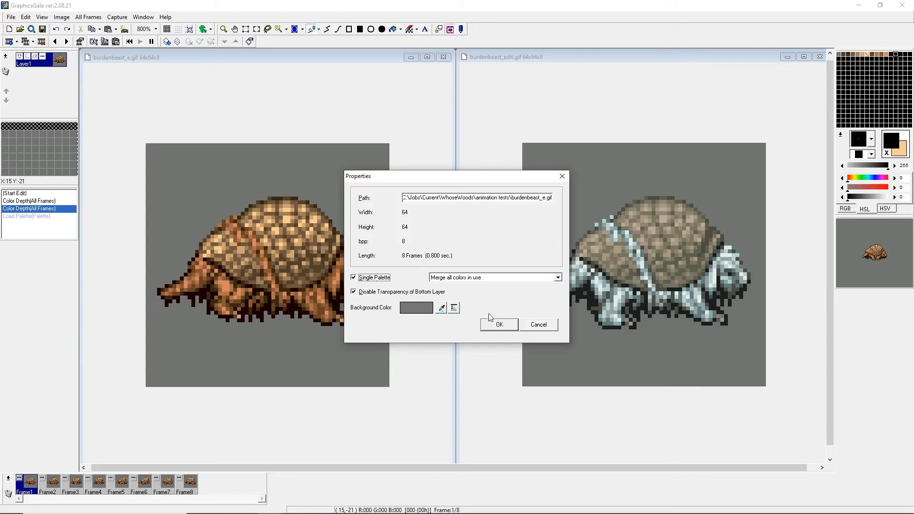
click(499, 325)
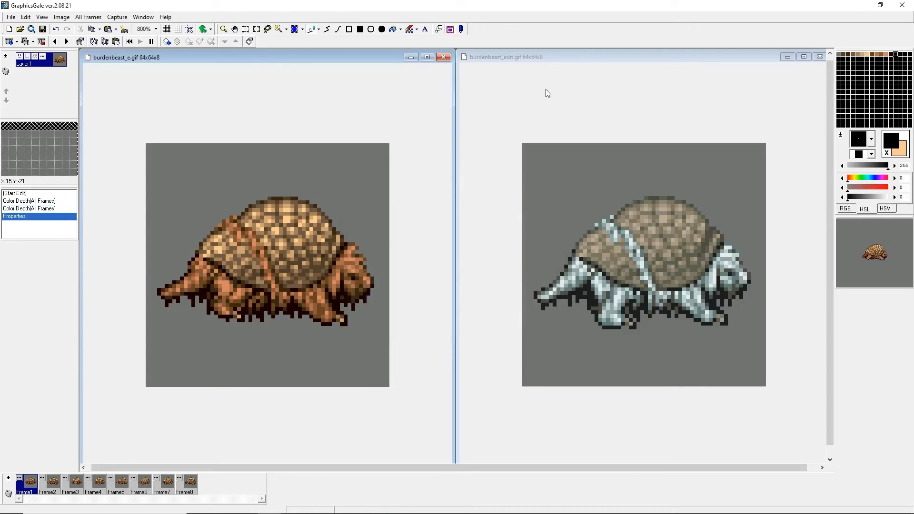
- Import icebeast.pal from the animation tests folder as the palette to load into the single-palette burdenbeast_e.gif
right_click(841, 136)
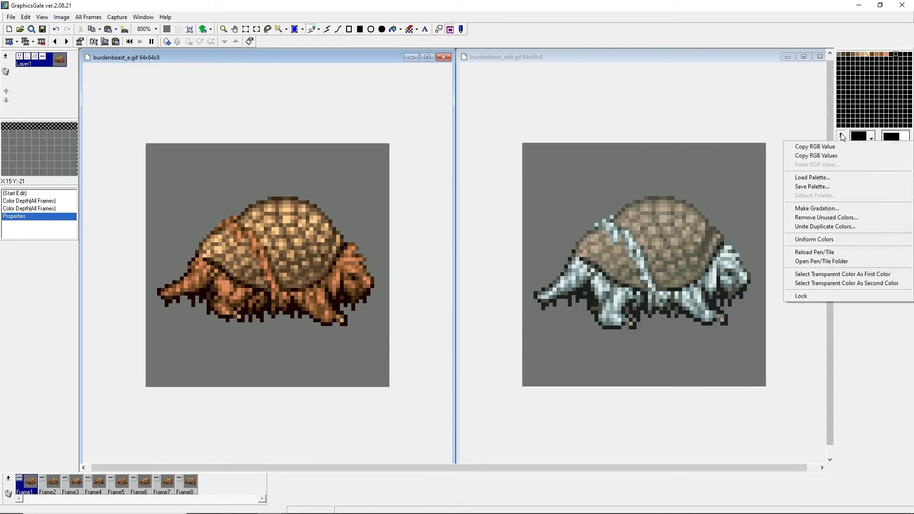
click(815, 178)
click(360, 331)
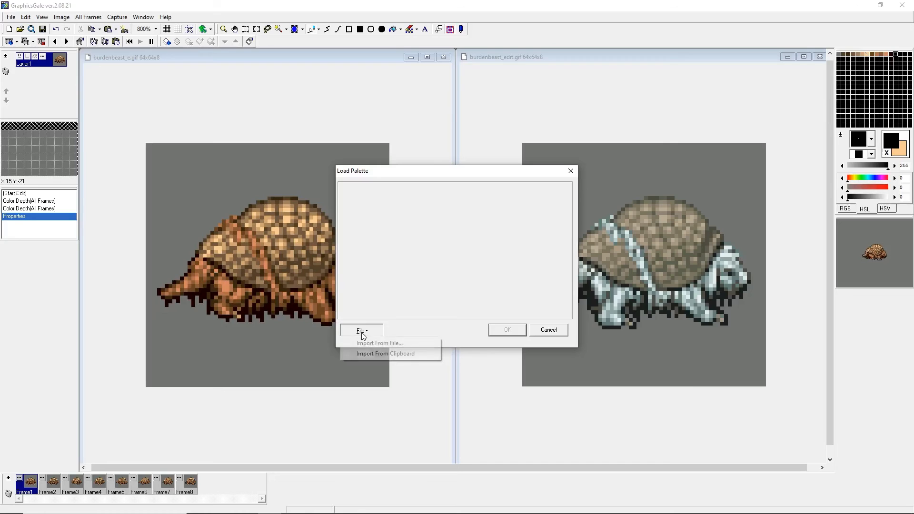
click(375, 343)
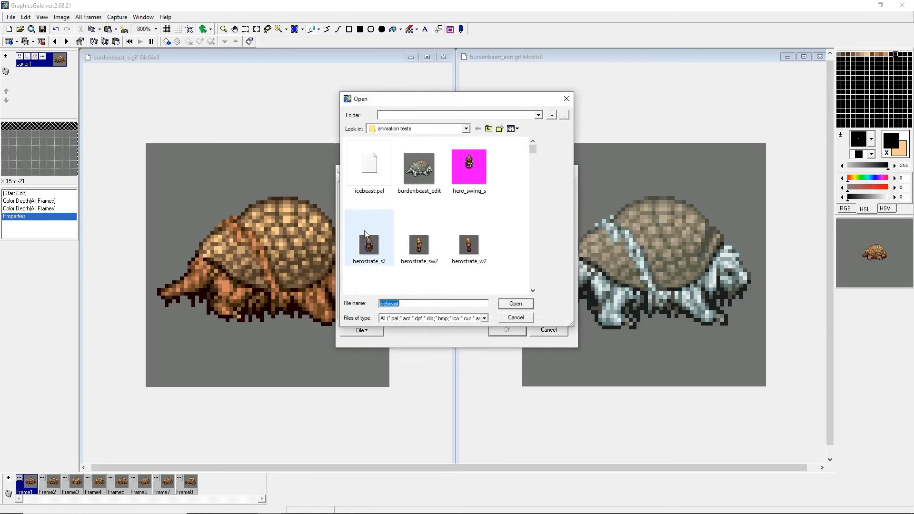
click(370, 167)
click(514, 305)
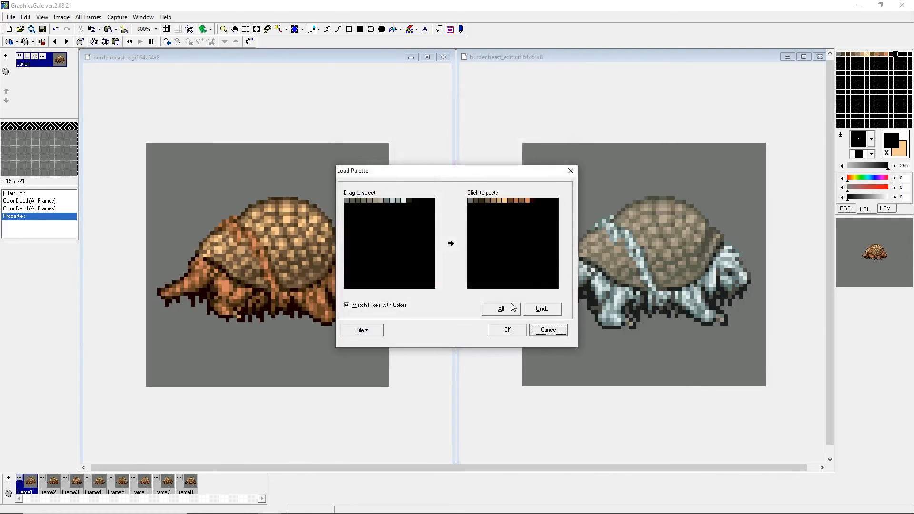
- Apply all of the imported icebeast.pal colours to the single-palette animation with Match Pixels with Colors turned off
click(498, 309)
click(363, 307)
click(507, 331)
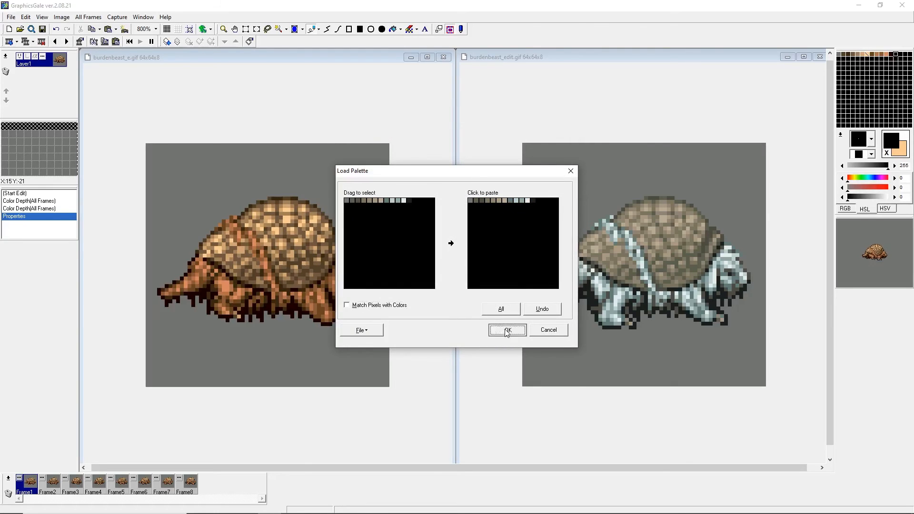